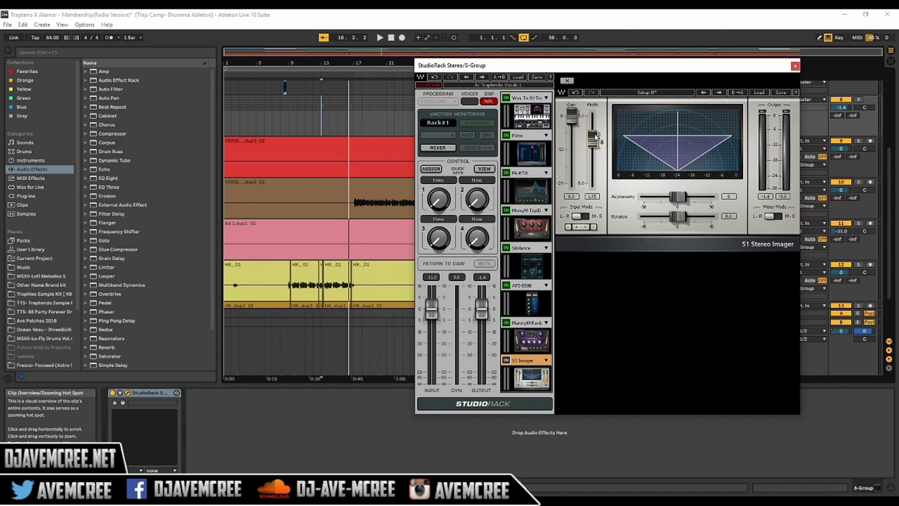
# - Audition the vocal group and raise the S1 Imager's stereo width to 1.70
pyautogui.press('space')
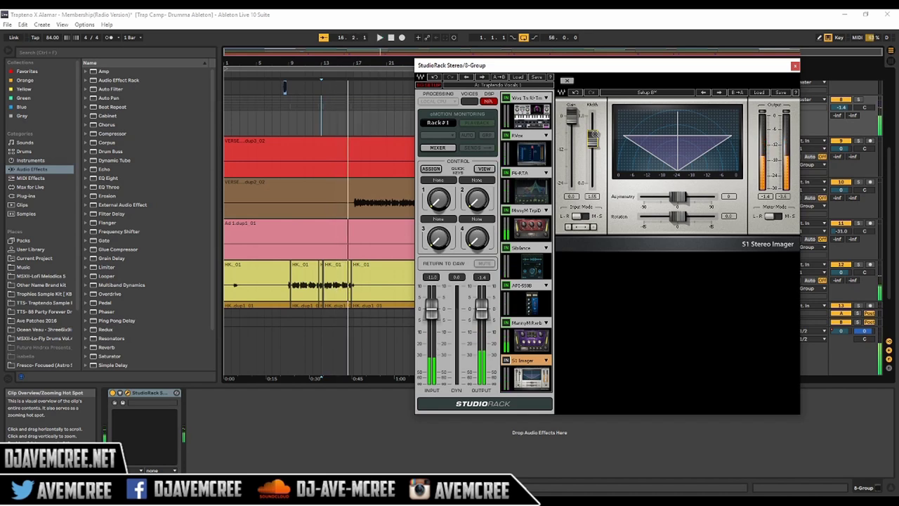
pyautogui.press('space')
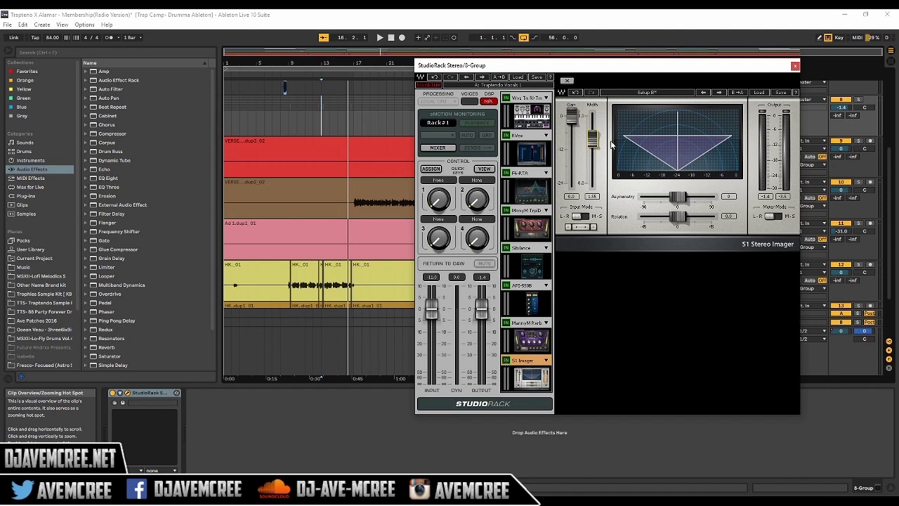
pyautogui.moveTo(593, 140)
pyautogui.mouseDown()
pyautogui.moveTo(593, 163)
pyautogui.moveTo(593, 136)
pyautogui.mouseUp()
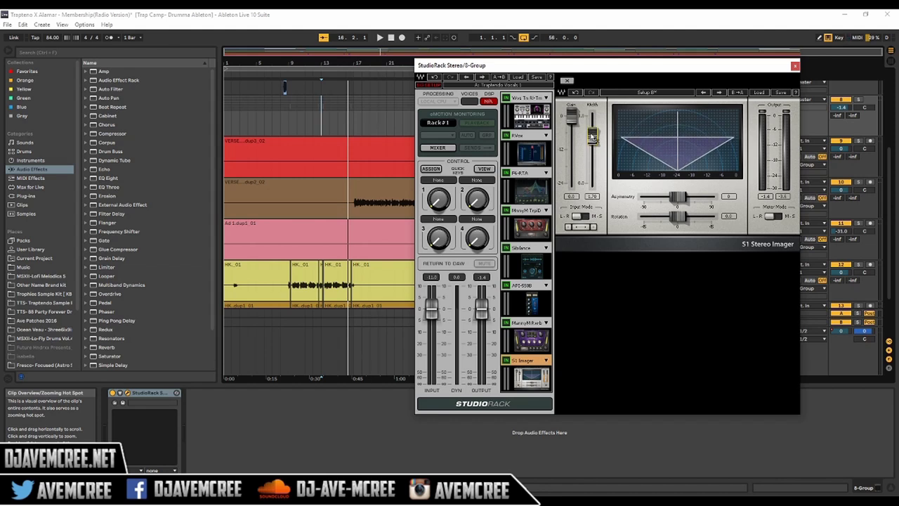
pyautogui.press('space')
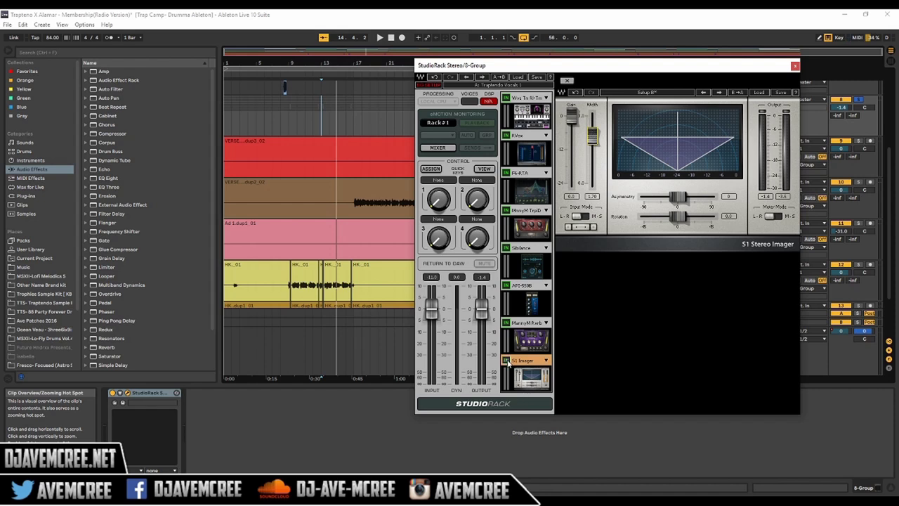
# - Compare playback of the vocal group with the S1 Imager bypassed and enabled
pyautogui.press('space')
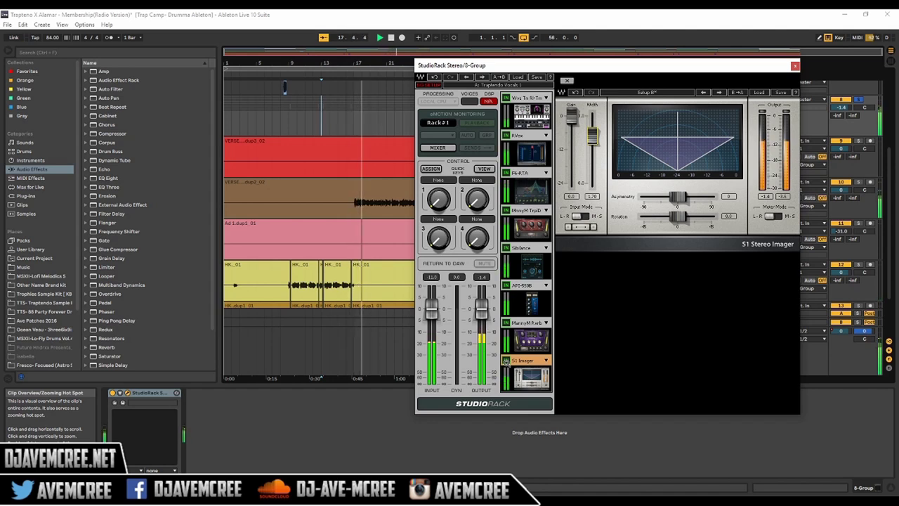
pyautogui.press('space')
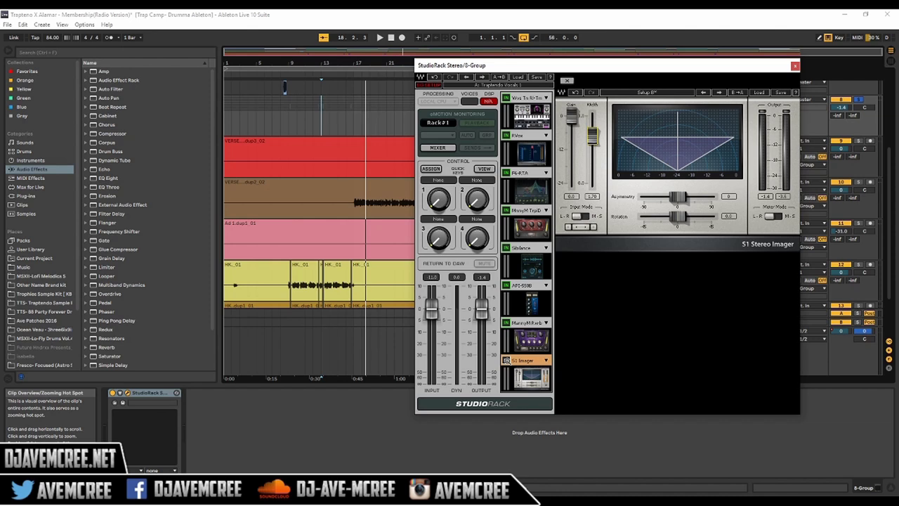
pyautogui.press('space')
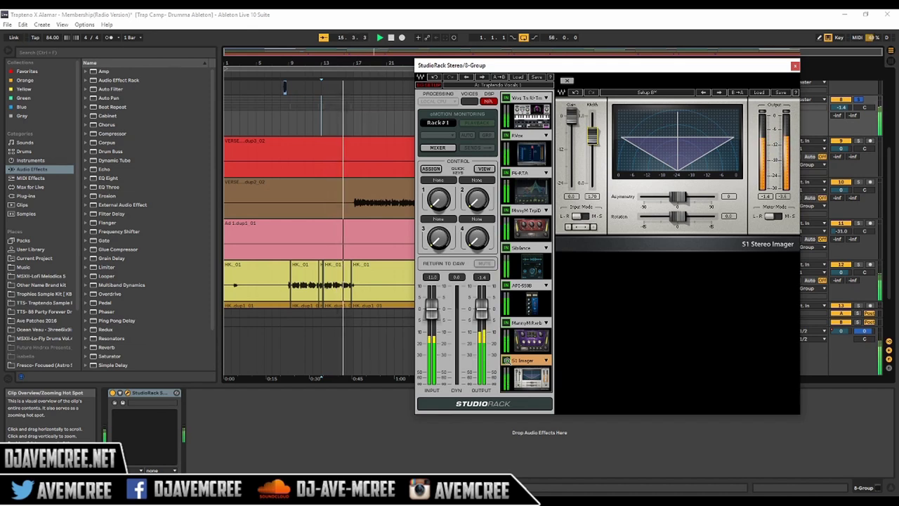
pyautogui.press('space')
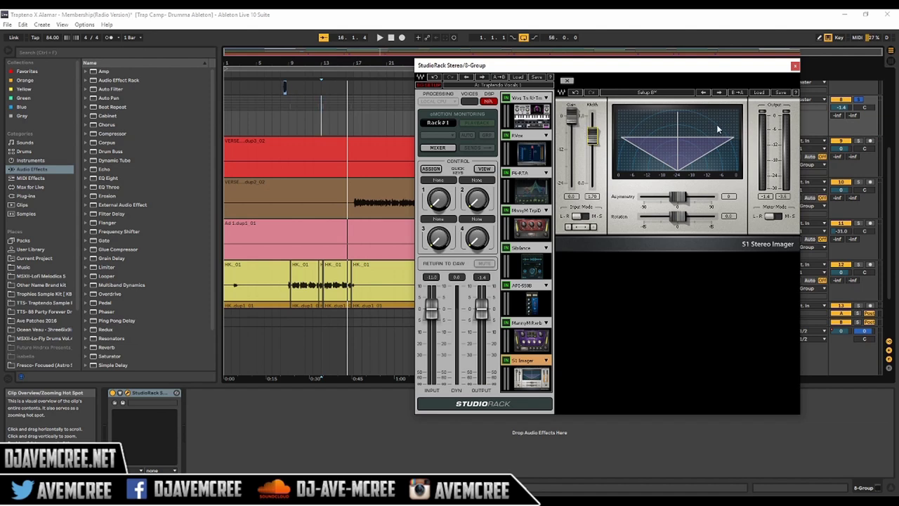
pyautogui.press('space')
pyautogui.press('space')
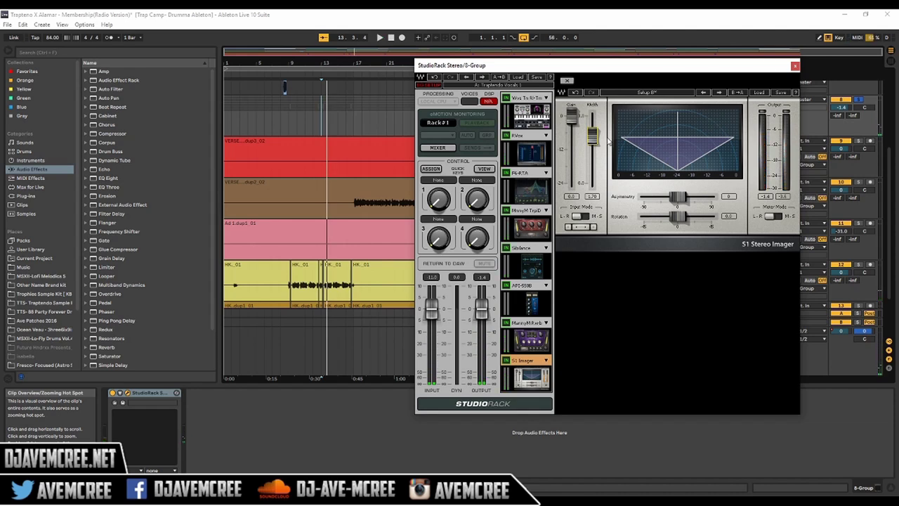
# - Audition the vocals with the S1 Imager's width at 0.00, and restore the width to 1.70
pyautogui.moveTo(595, 139); pyautogui.dragTo(597, 187)
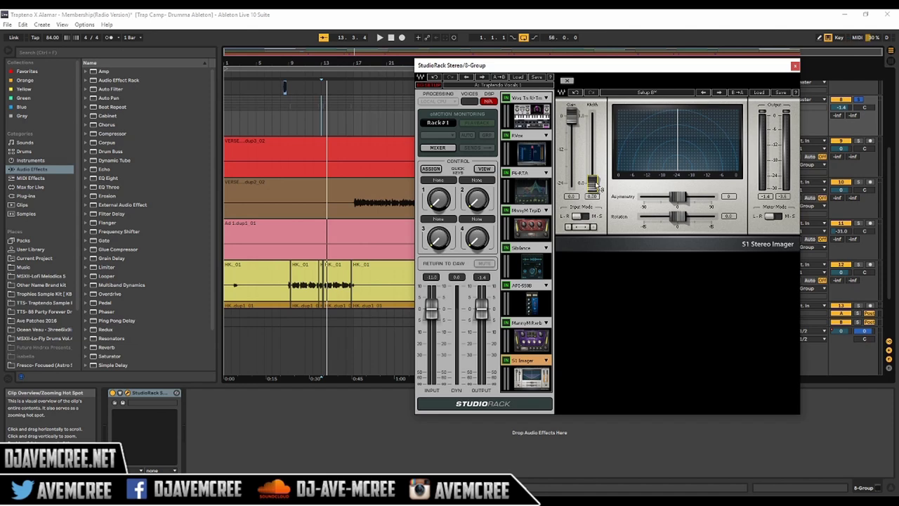
pyautogui.press('space')
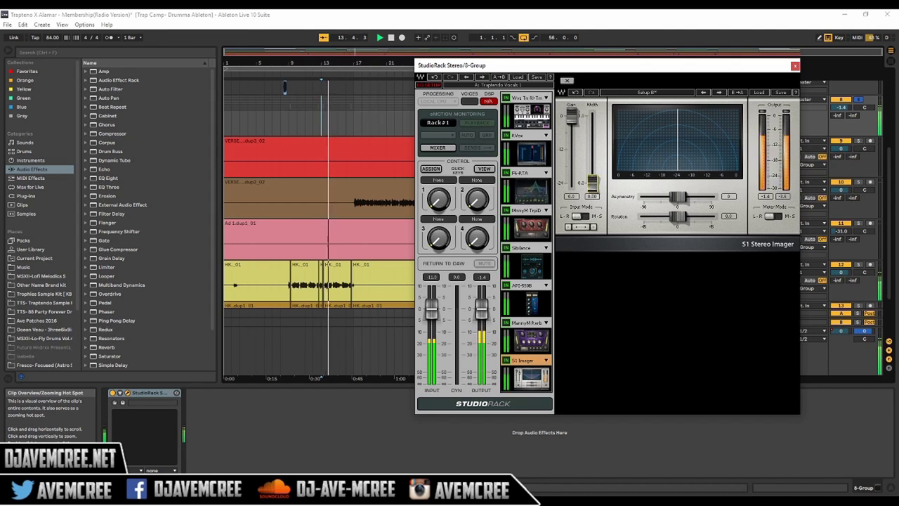
pyautogui.moveTo(593, 181); pyautogui.dragTo(597, 139)
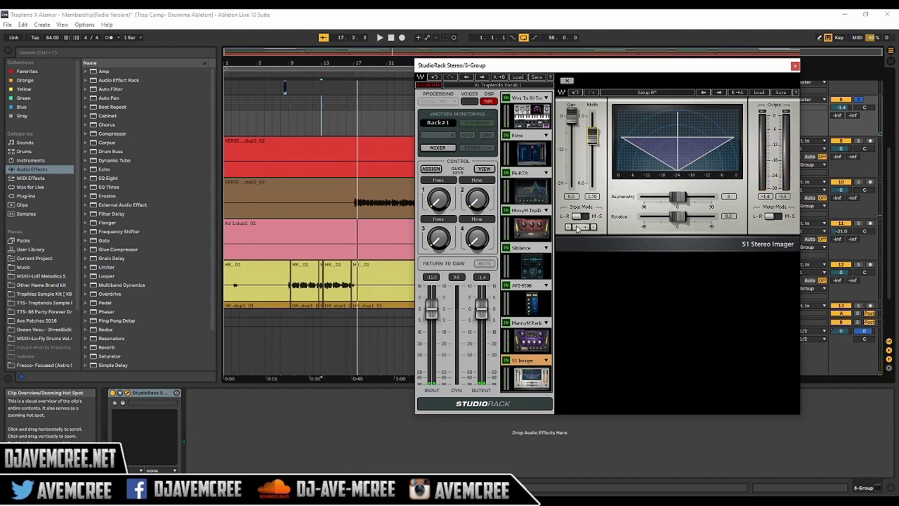
pyautogui.click(569, 227)
pyautogui.press('space')
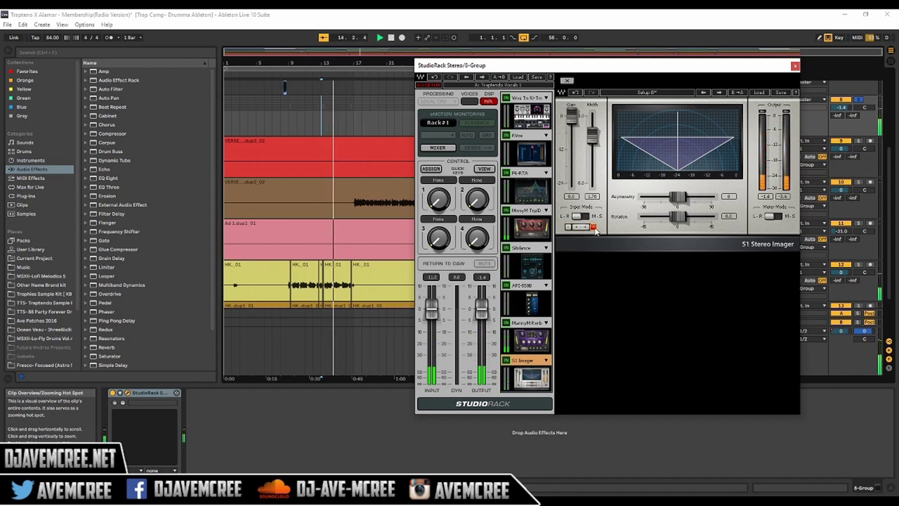
pyautogui.click(594, 228)
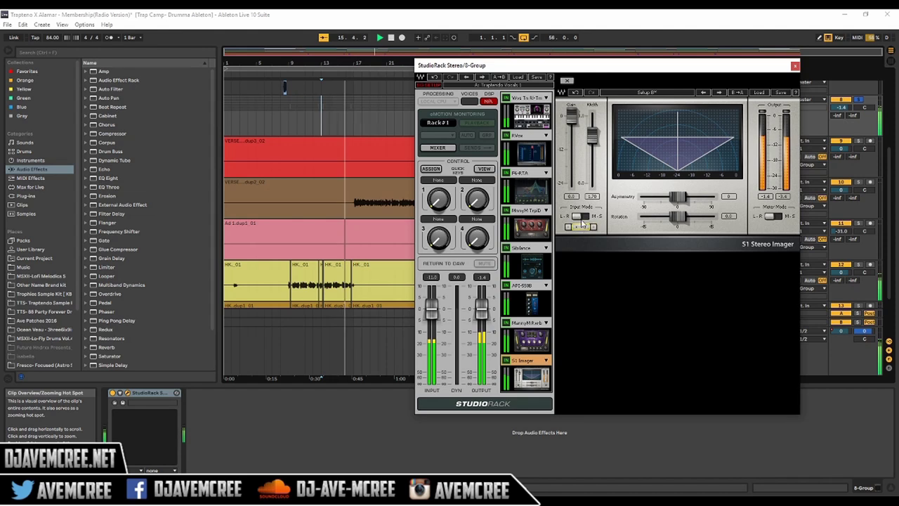
pyautogui.click(581, 229)
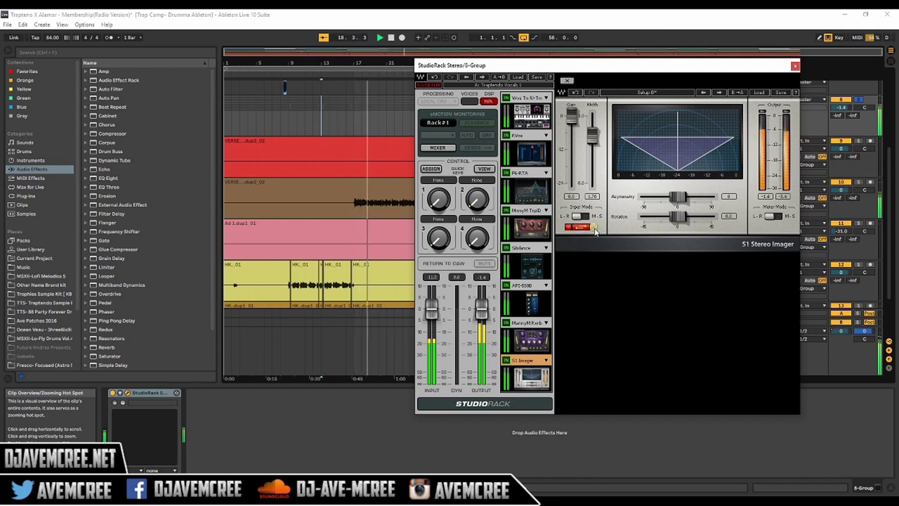
pyautogui.click(577, 228)
pyautogui.click(594, 228)
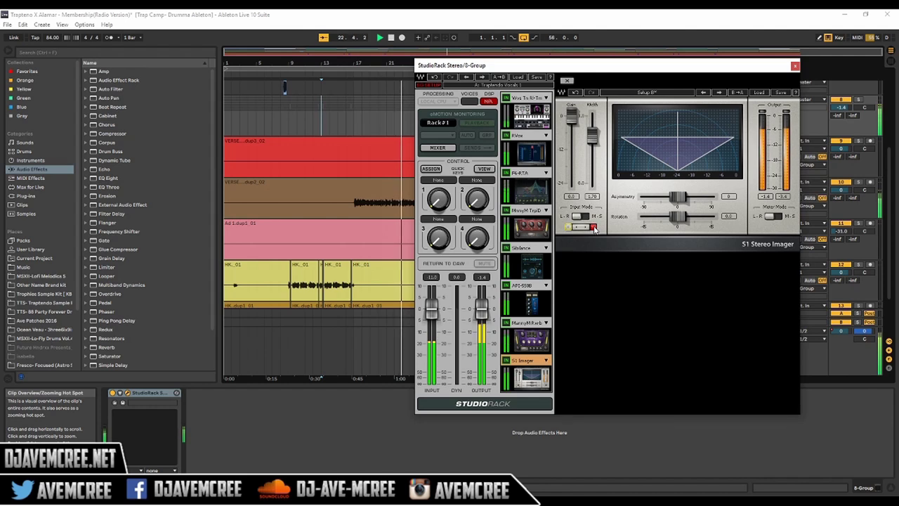
pyautogui.press('space')
pyautogui.click(577, 219)
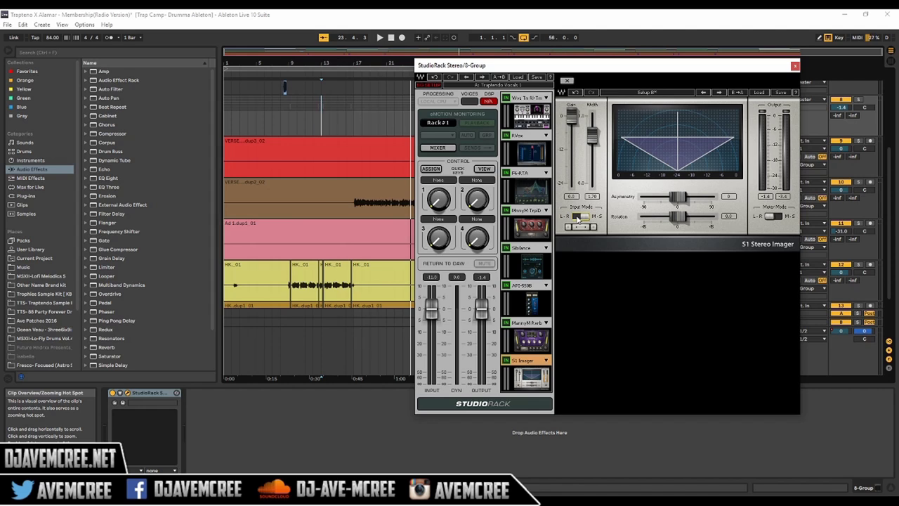
# - Close the StudioRack plug-in window and select the duplicate hook vocal on track 13
pyautogui.click(793, 66)
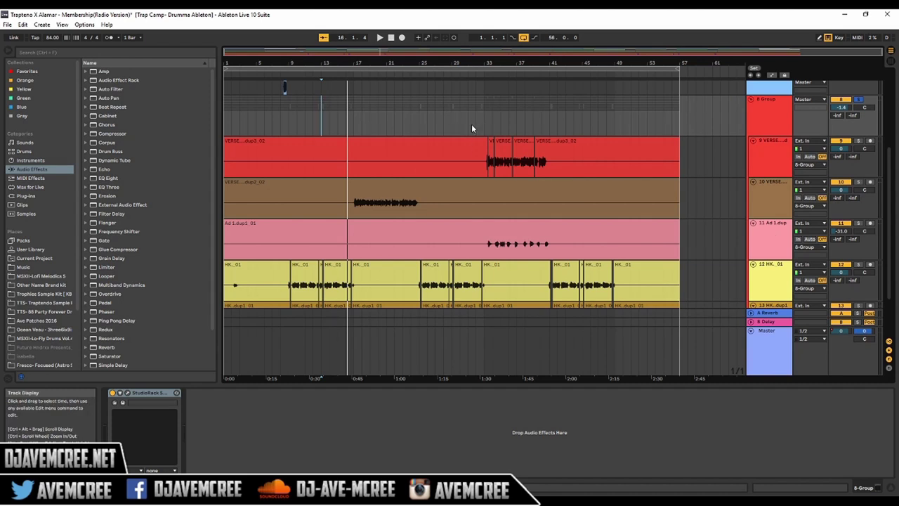
pyautogui.scroll(-4, 774, 266)
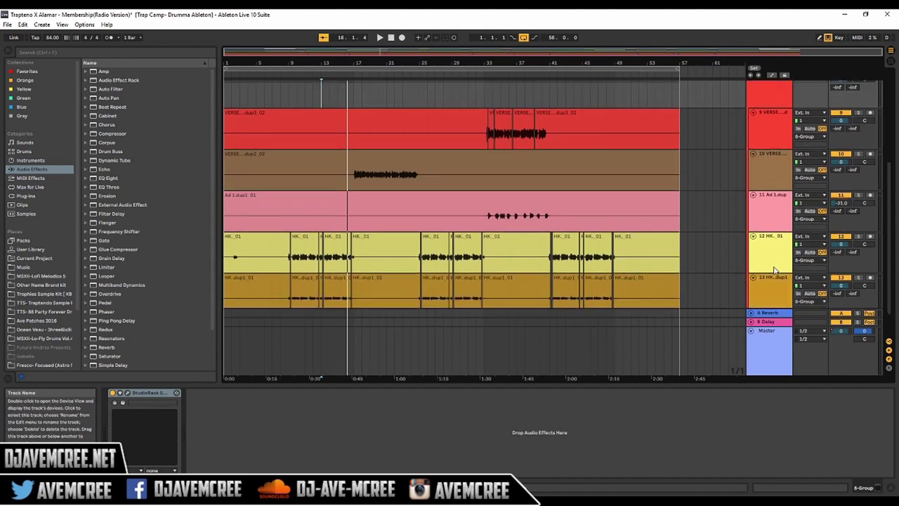
pyautogui.click(774, 265)
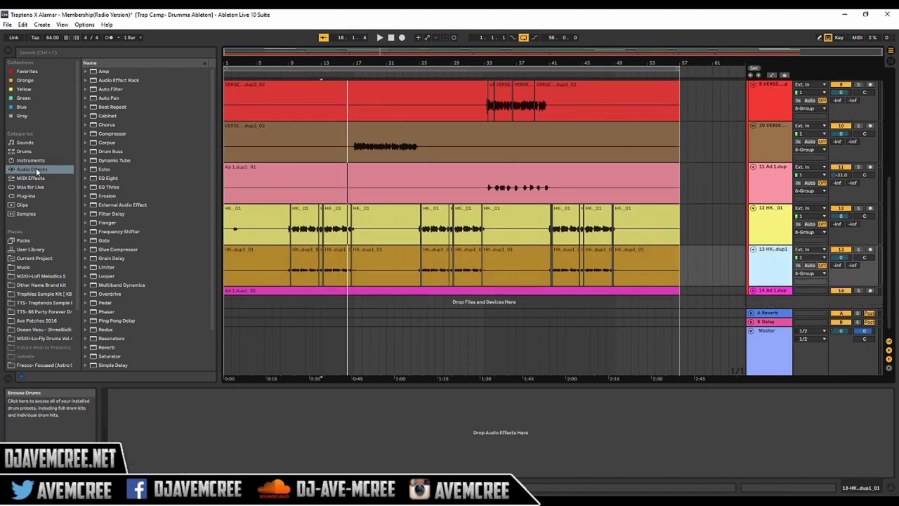
# - Search the plug-ins for "s1" and load S1 Imager Stereo onto track 13
pyautogui.click(34, 195)
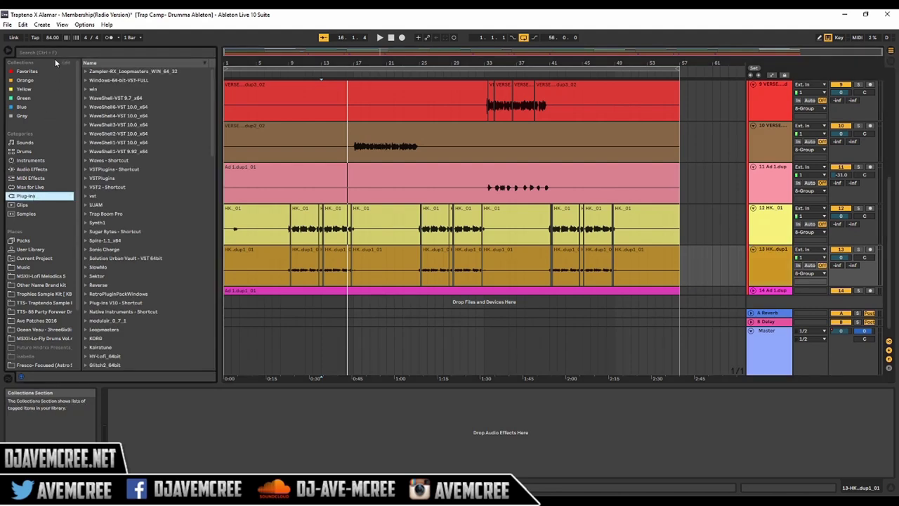
pyautogui.click(54, 55)
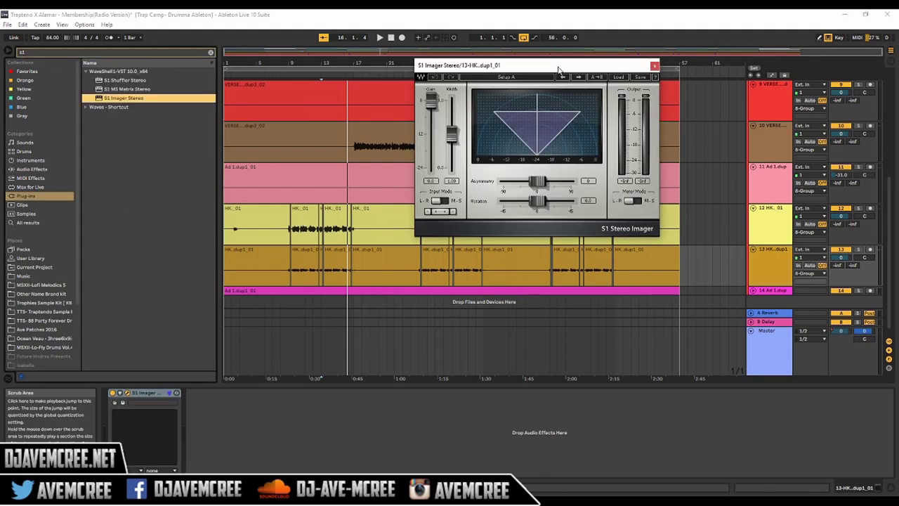
pyautogui.moveTo(557, 65); pyautogui.dragTo(489, 172)
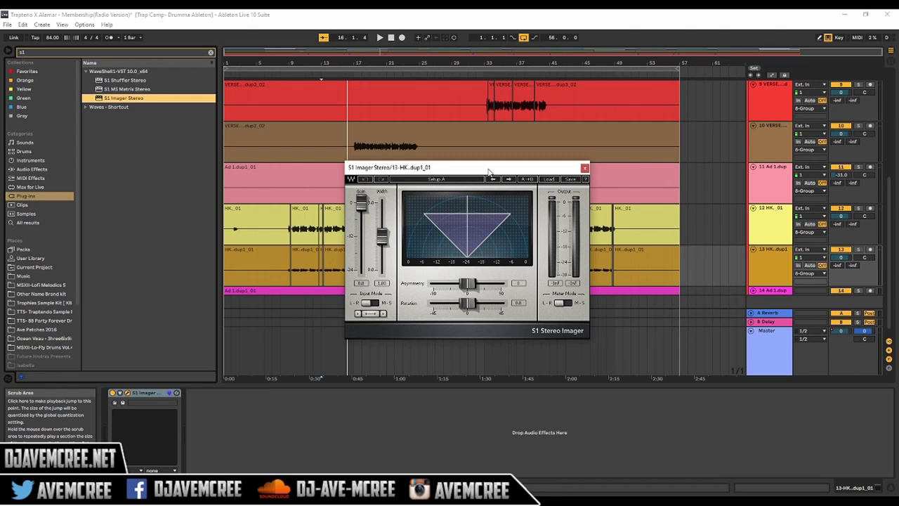
# - During playback, set track 13's S1 Imager width to 1.94, shift its asymmetry to the right, and rotate the image slightly right
pyautogui.press('space')
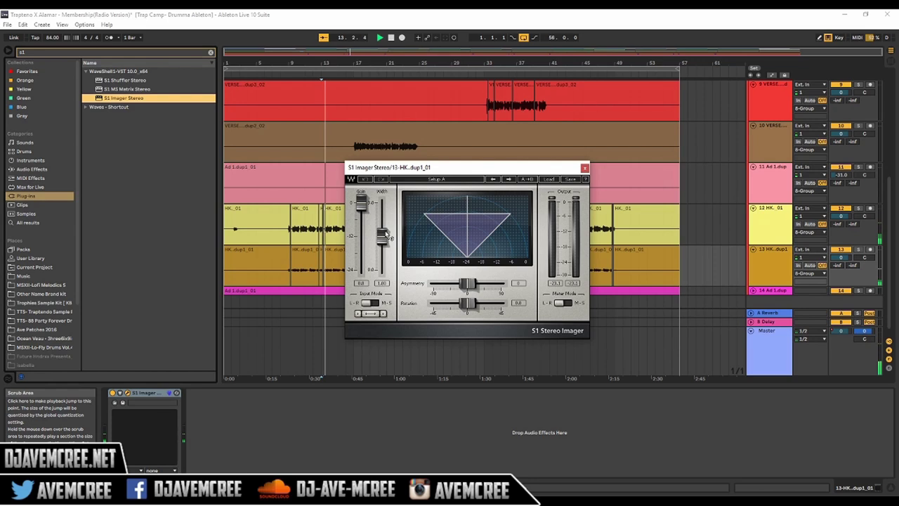
pyautogui.moveTo(389, 238); pyautogui.dragTo(388, 220)
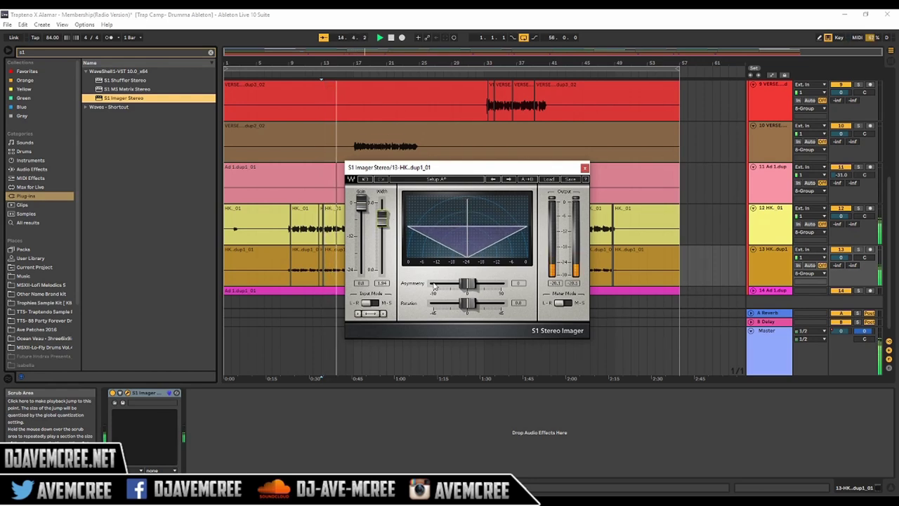
pyautogui.moveTo(465, 302)
pyautogui.mouseDown()
pyautogui.moveTo(478, 303)
pyautogui.moveTo(461, 283)
pyautogui.moveTo(481, 284)
pyautogui.moveTo(480, 307)
pyautogui.mouseUp()
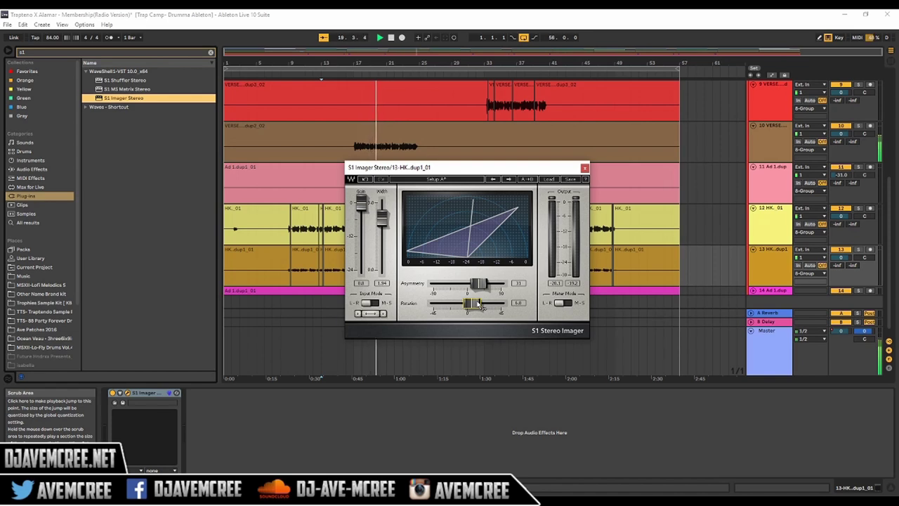
pyautogui.press('space')
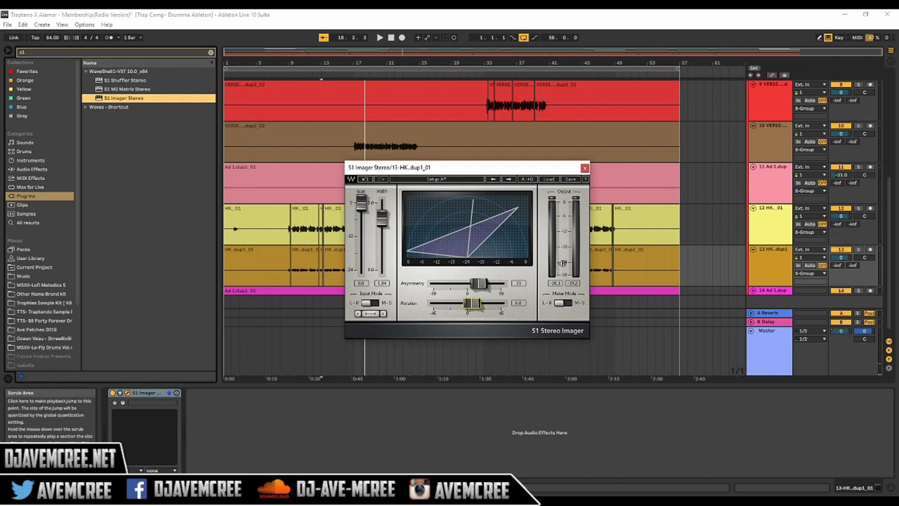
# - Delete the S1 Imager from track 13
pyautogui.click(143, 395)
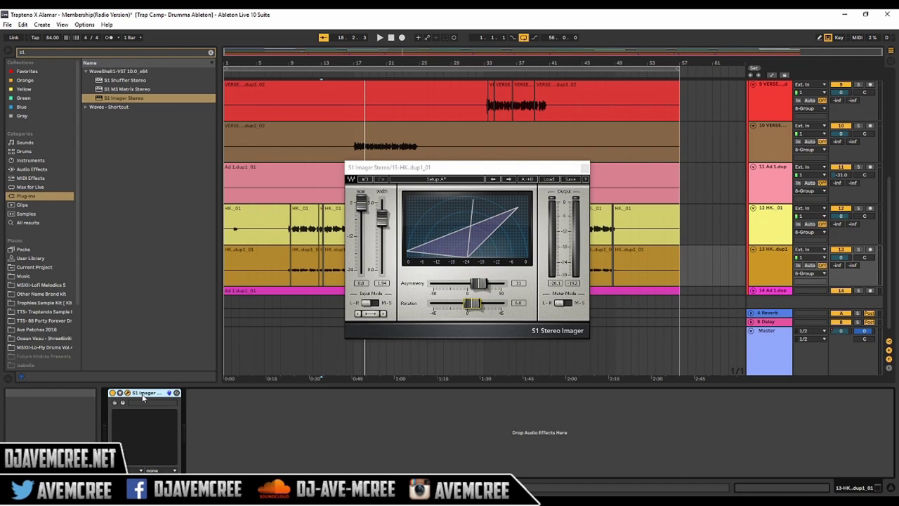
pyautogui.hotkey('ctrl', 'alt', 'p')
pyautogui.press('Delete')
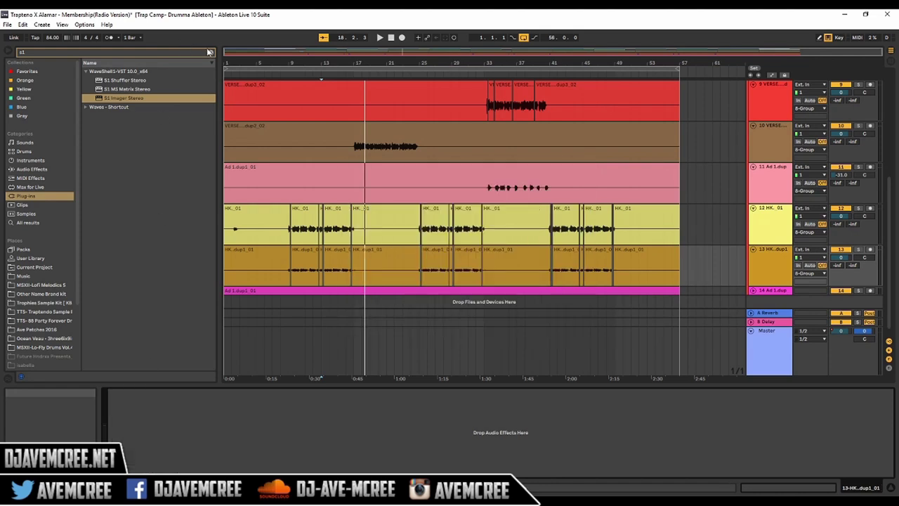
# - Search the plug-ins for "vocal splitter" and load VocalSplitter onto track 13
pyautogui.click(211, 54)
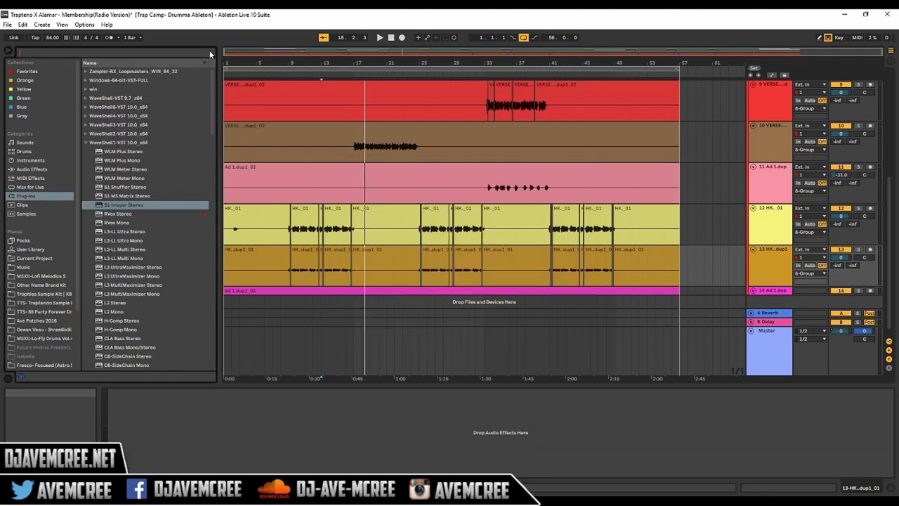
pyautogui.write('vocal splitter')
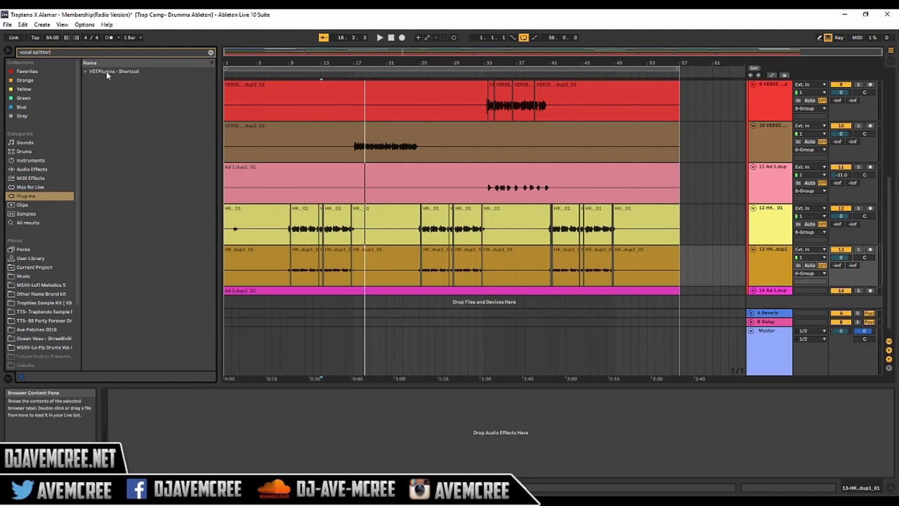
pyautogui.click(86, 72)
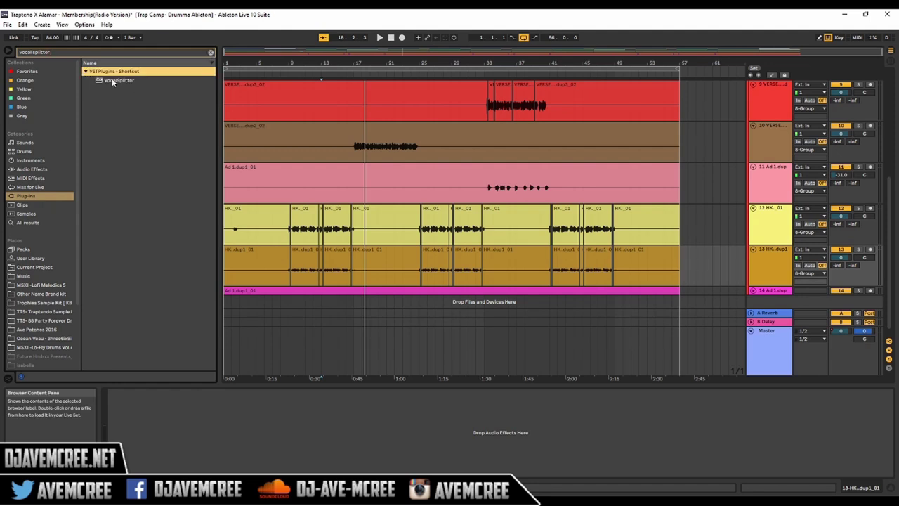
pyautogui.click(119, 81)
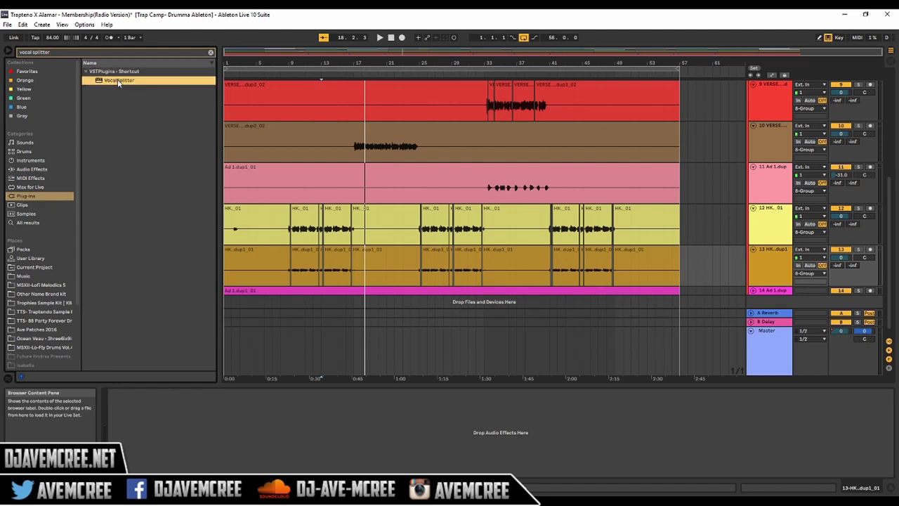
pyautogui.doubleClick(119, 81)
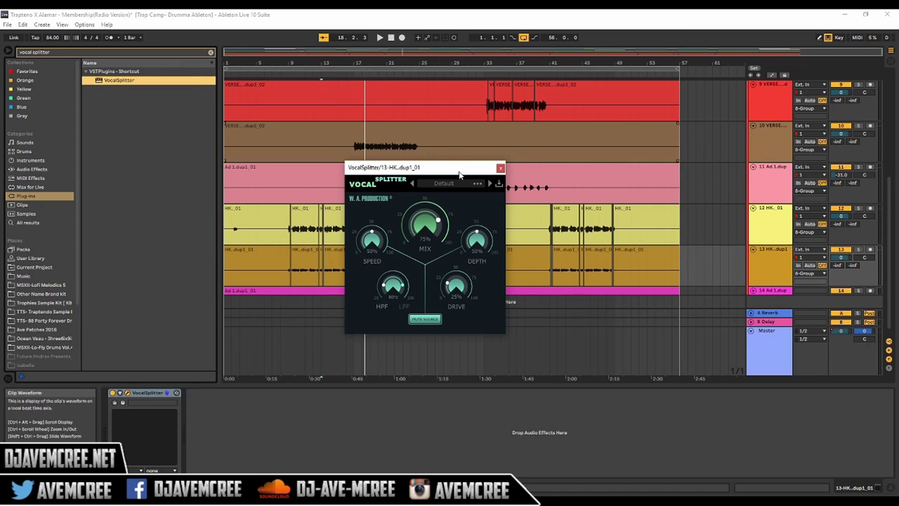
pyautogui.moveTo(459, 175); pyautogui.dragTo(460, 182)
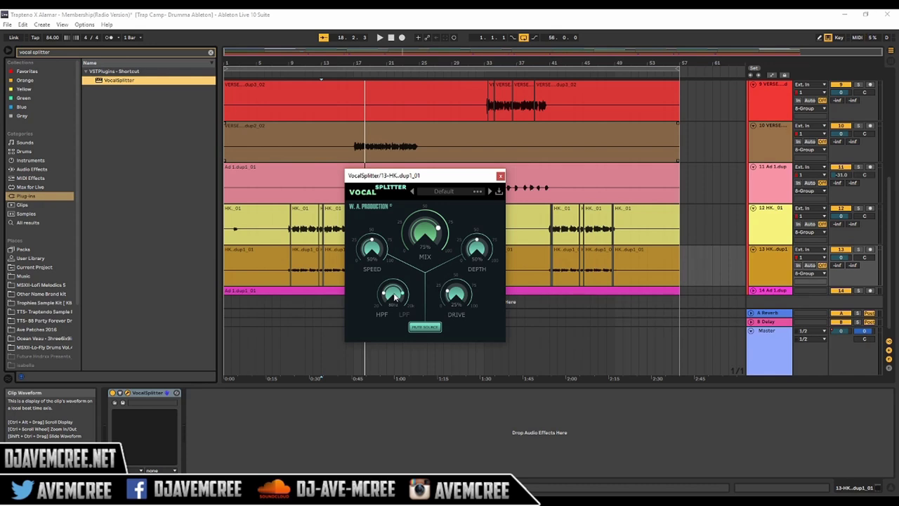
# - Play the hook with VocalSplitter switched off and on for track 13 to compare the sound
pyautogui.press('space')
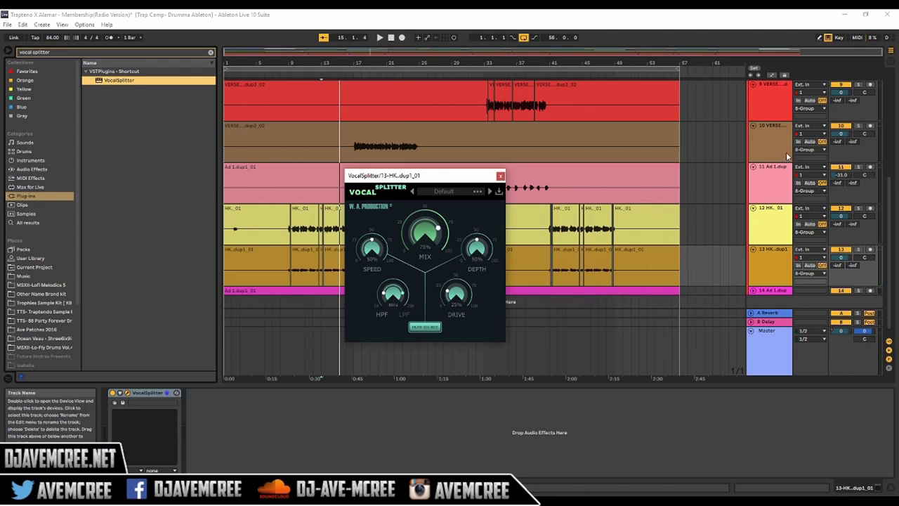
pyautogui.scroll(2, 786, 151)
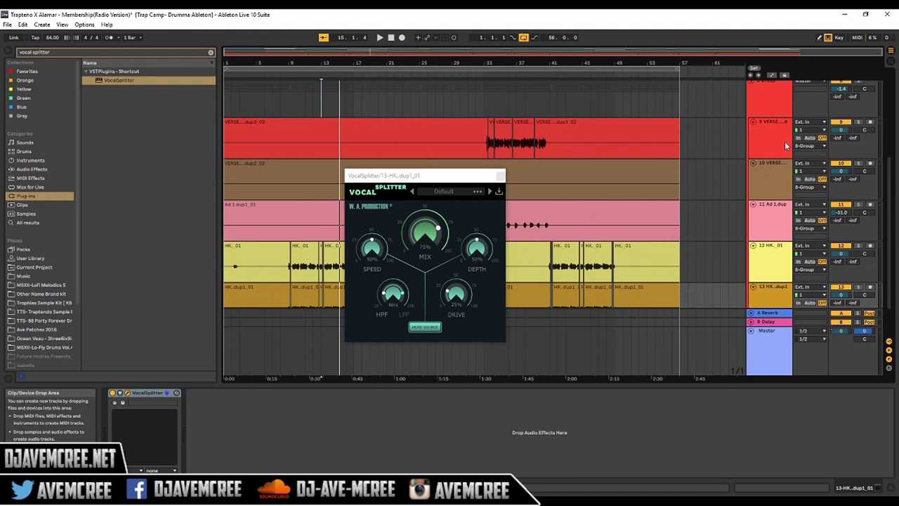
pyautogui.click(775, 105)
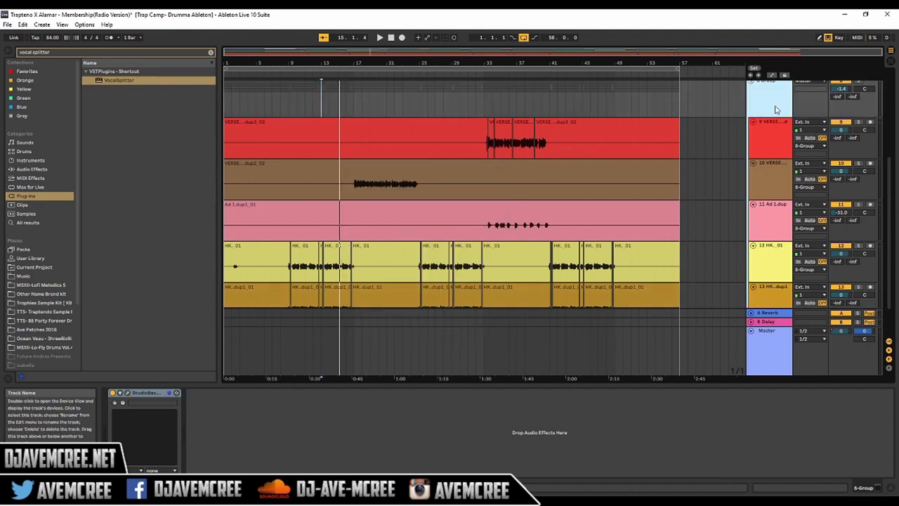
pyautogui.click(324, 295)
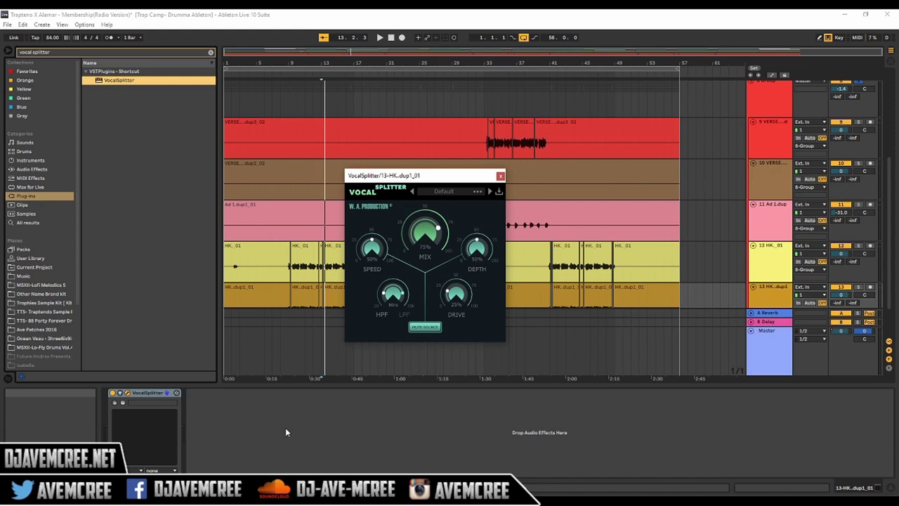
pyautogui.press('space')
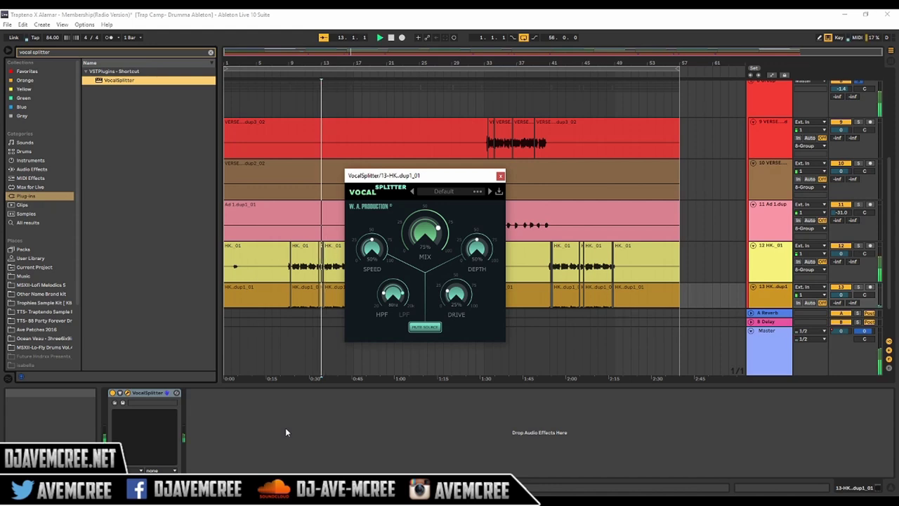
pyautogui.click(113, 396)
pyautogui.click(112, 393)
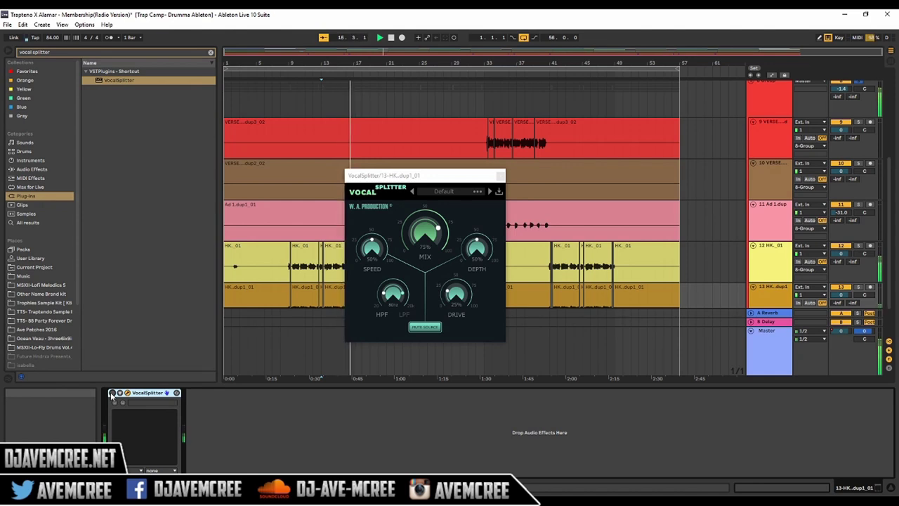
pyautogui.click(112, 394)
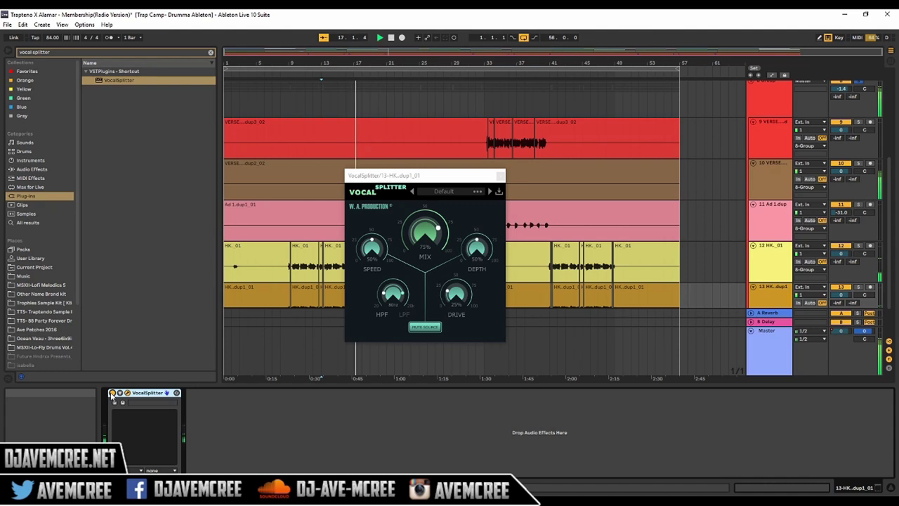
pyautogui.press('space')
pyautogui.press('space')
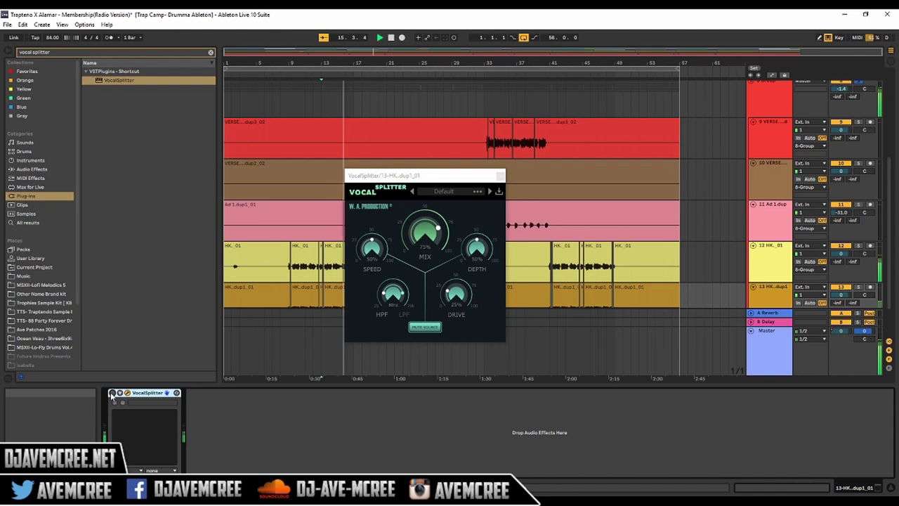
pyautogui.click(113, 392)
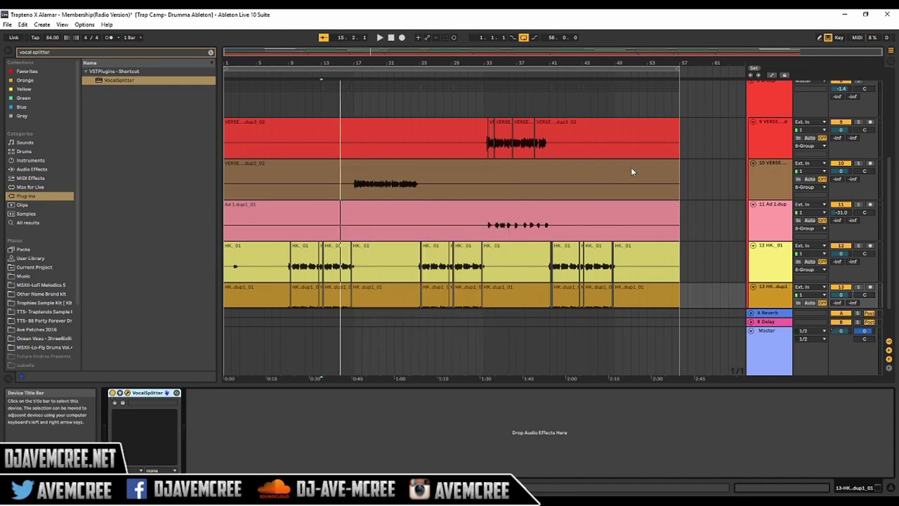
# - Load VocalSplitter onto the 8 Group and set its mix to 58% during playback
pyautogui.click(780, 97)
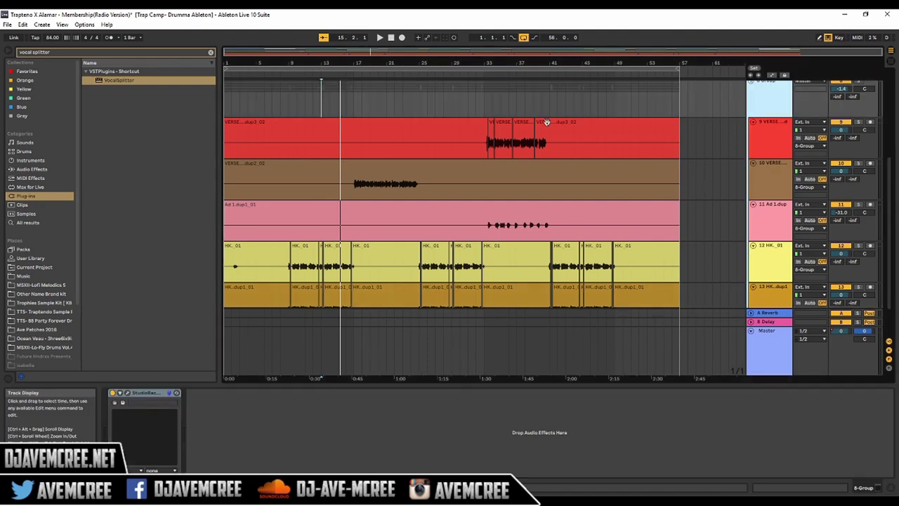
pyautogui.doubleClick(123, 80)
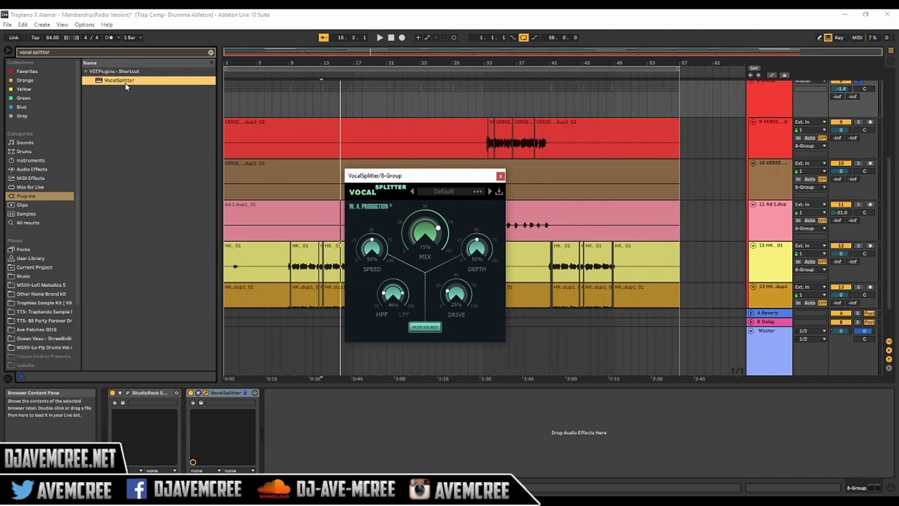
pyautogui.press('space')
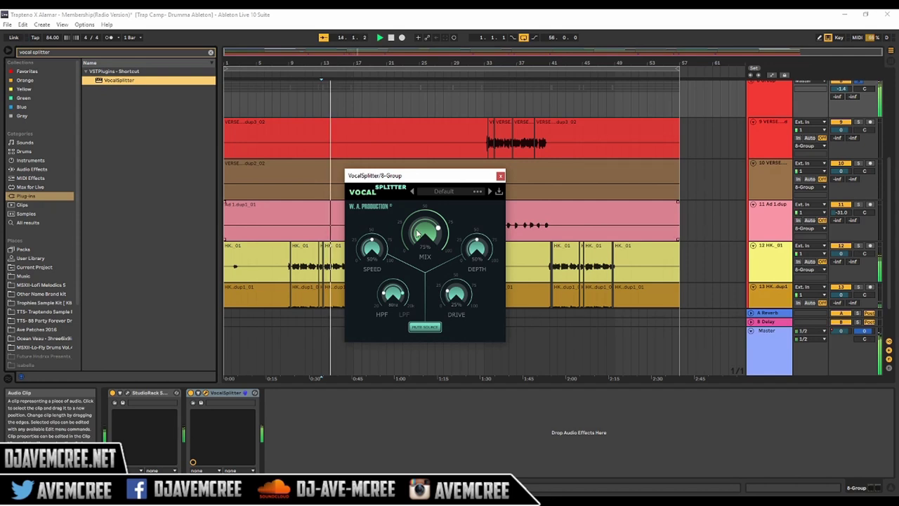
pyautogui.moveTo(419, 252); pyautogui.dragTo(420, 258)
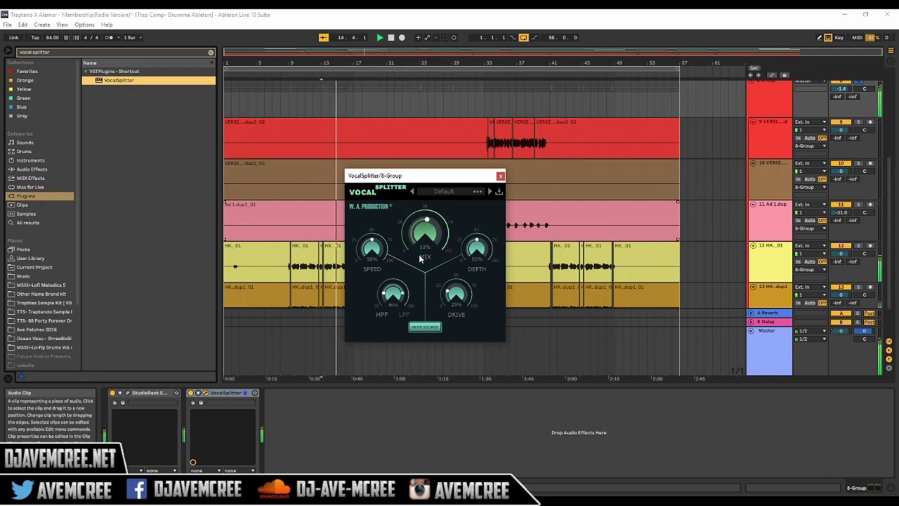
pyautogui.moveTo(421, 260)
pyautogui.mouseDown()
pyautogui.moveTo(435, 323)
pyautogui.moveTo(415, 269)
pyautogui.mouseUp()
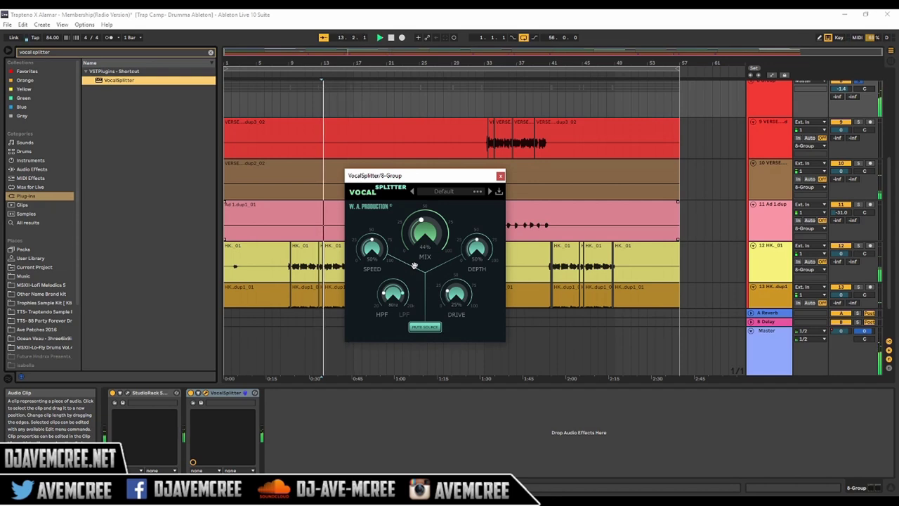
pyautogui.moveTo(418, 228); pyautogui.dragTo(420, 211)
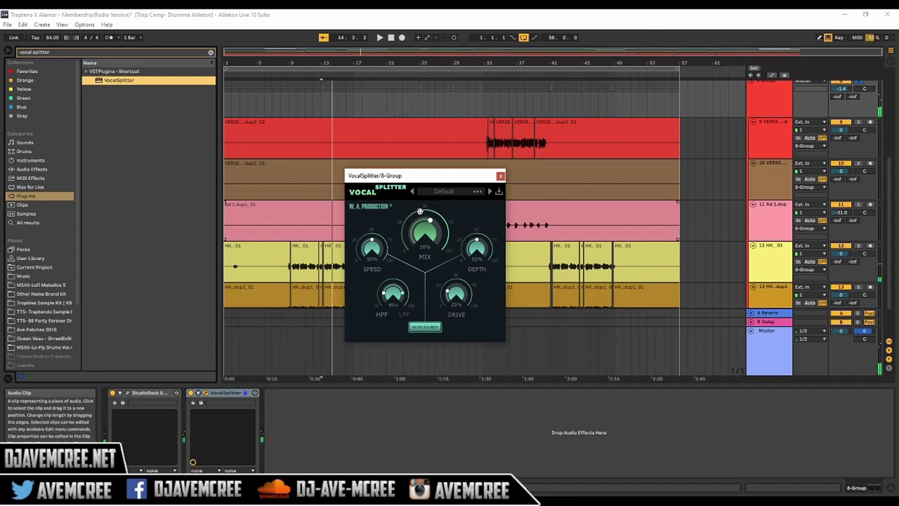
pyautogui.press('space')
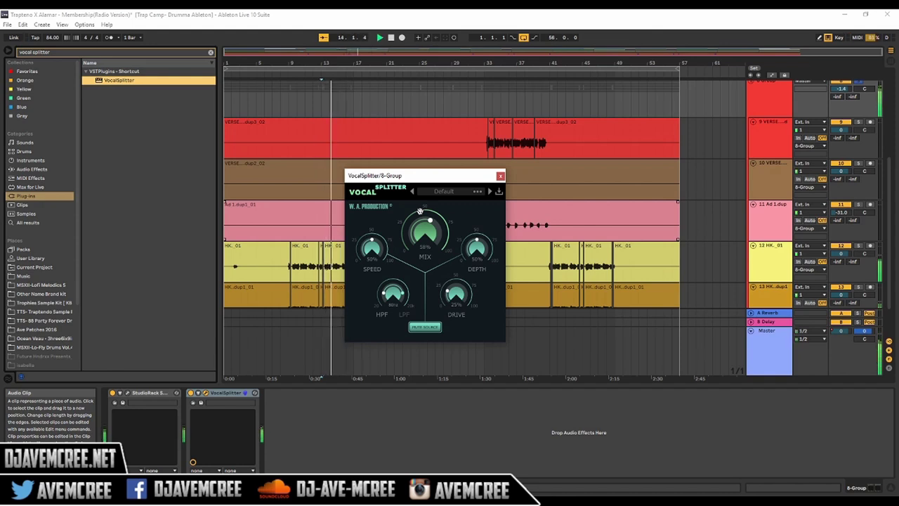
# - Try adjusting VocalSplitter's HPF/LPF filter on the 8 Group, and undo the loading of the plug-in
pyautogui.moveTo(419, 210); pyautogui.dragTo(372, 233)
pyautogui.moveTo(398, 293); pyautogui.dragTo(408, 312)
pyautogui.hotkey('ctrl', 'z')
# - Search the plug-ins for "exciter" and load Aphex Vintage Exciter Stereo onto the 8 Group
pyautogui.click(210, 52)
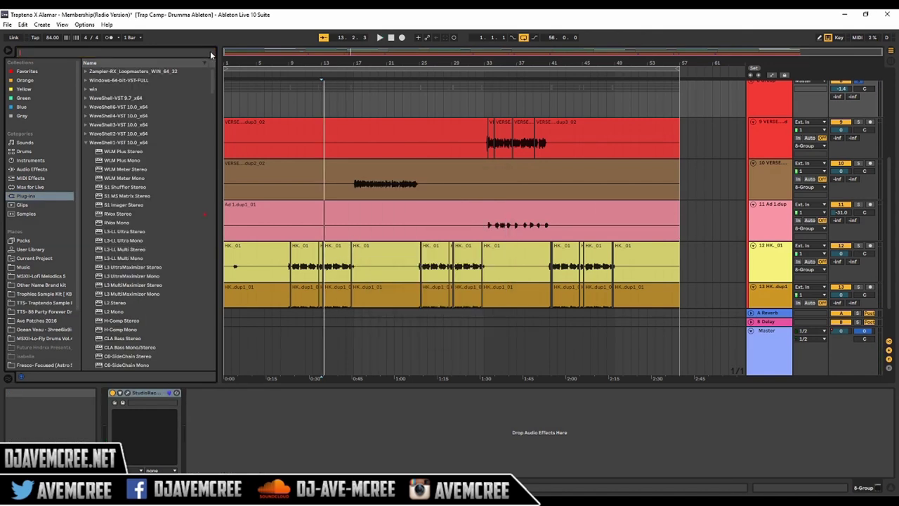
pyautogui.write('exciter')
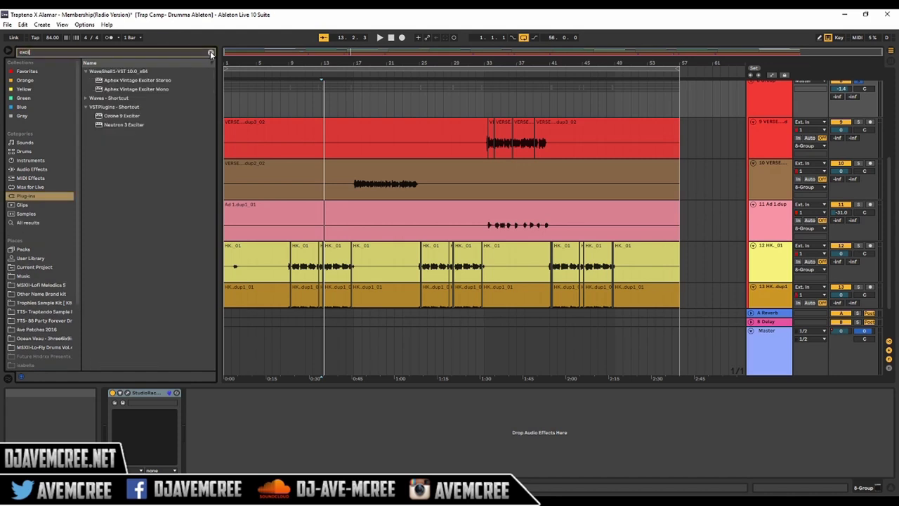
pyautogui.click(150, 82)
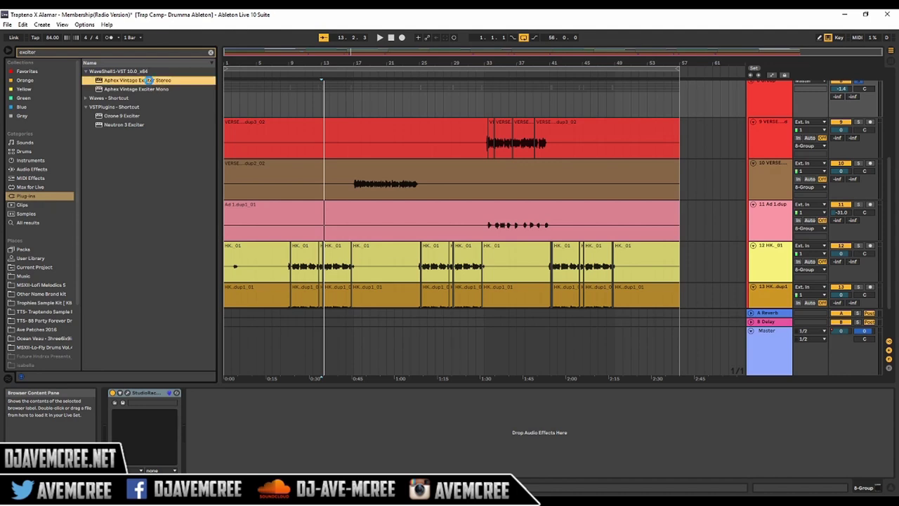
pyautogui.doubleClick(150, 81)
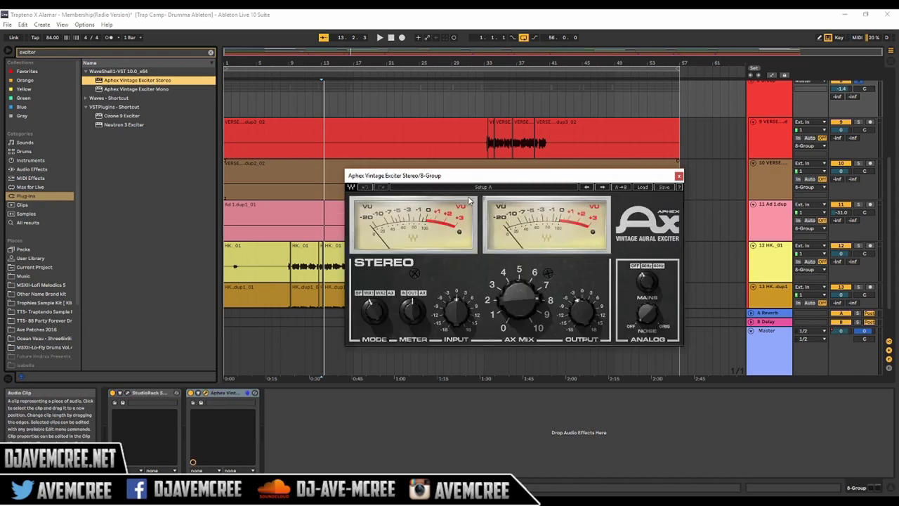
pyautogui.moveTo(499, 183); pyautogui.dragTo(439, 197)
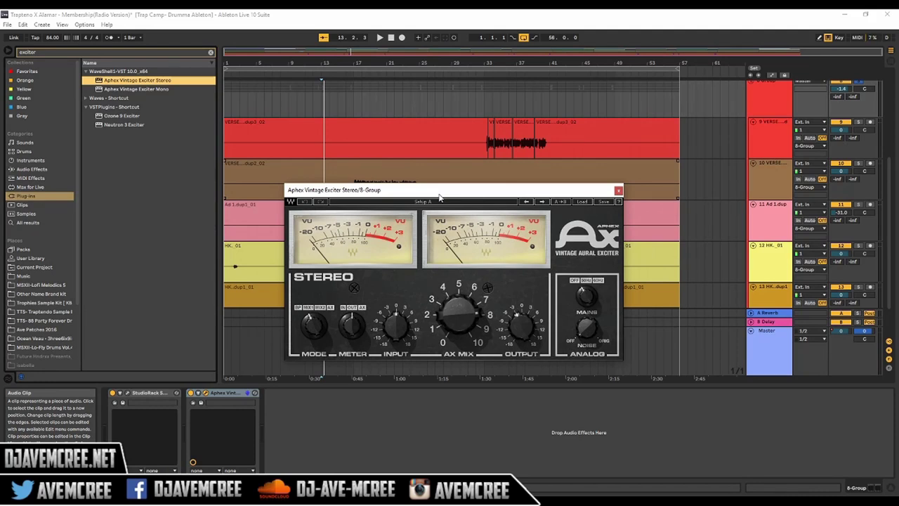
# - Play the hook and switch the Aphex Vintage Exciter off and on to compare the 8 Group's sound
pyautogui.press('space')
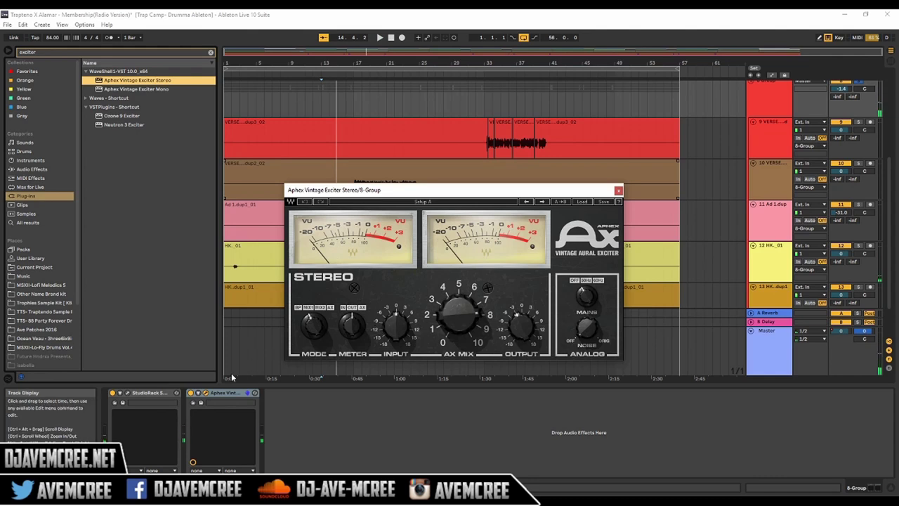
pyautogui.click(191, 395)
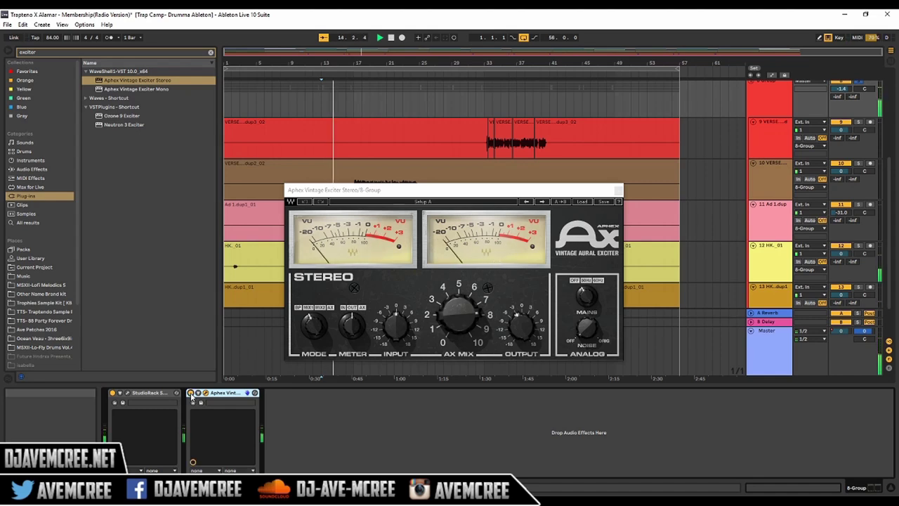
pyautogui.press('space')
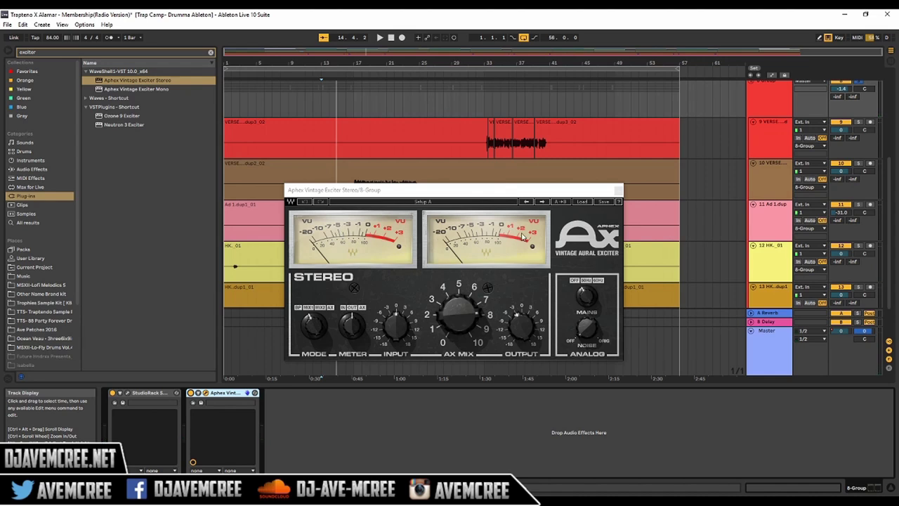
# - Load the vocal preset Warming Male Voice in the 8 Group's Aphex Vintage Exciter and audition it
pyautogui.click(582, 201)
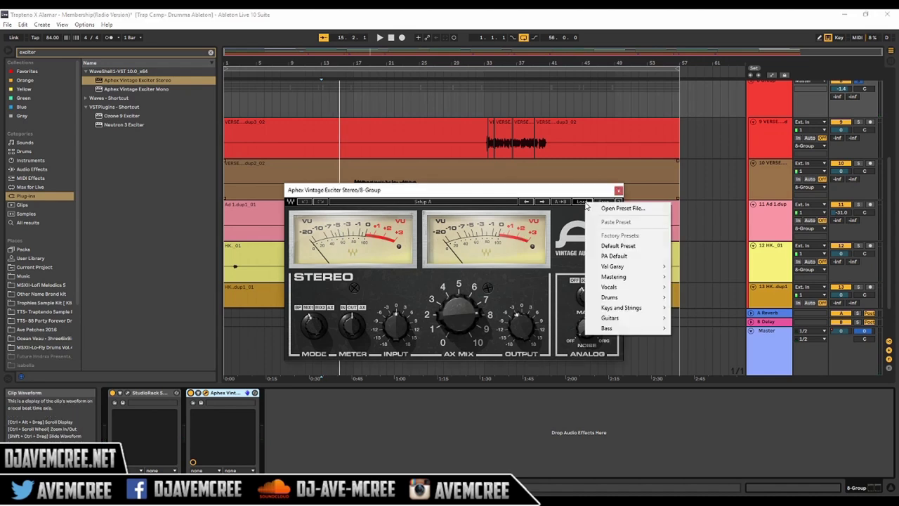
pyautogui.moveTo(620, 288)
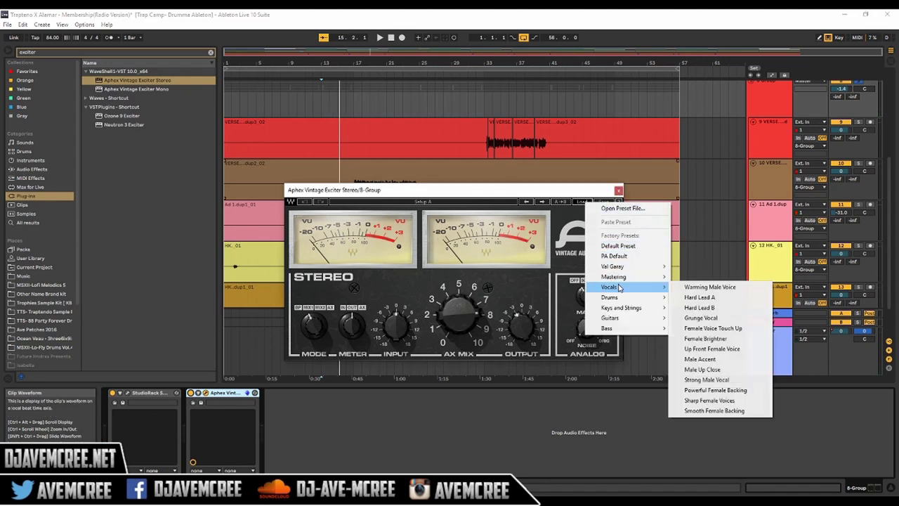
pyautogui.click(675, 290)
pyautogui.press('space')
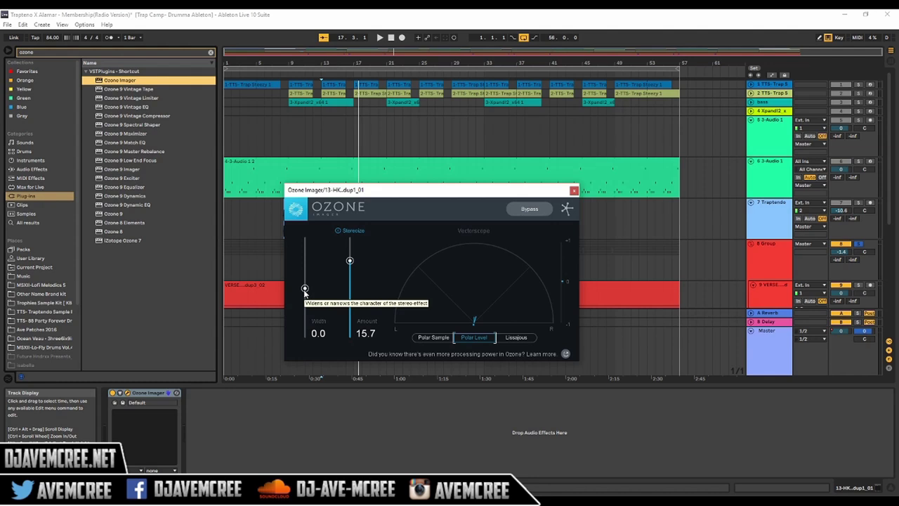
# - During playback, set the width of track 13's Ozone Imager to 83.0 and its Stereoize amount to 10.8
pyautogui.press('space')
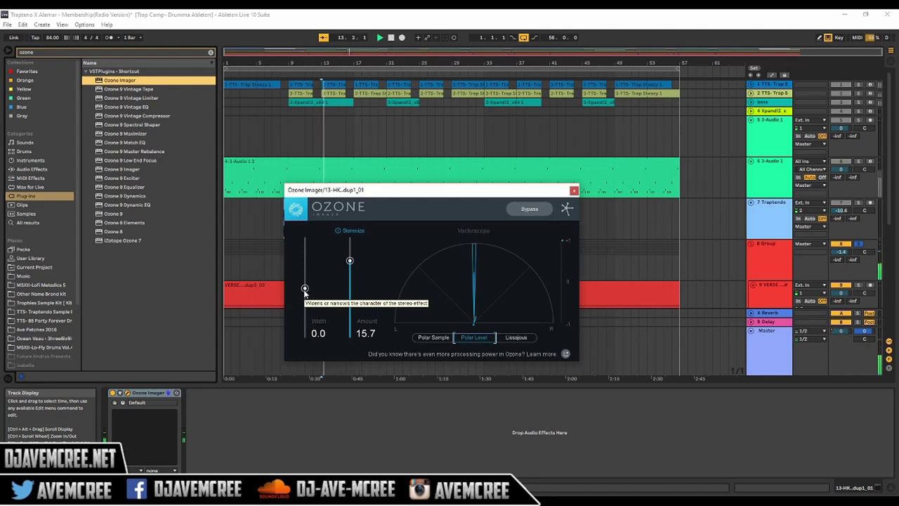
pyautogui.moveTo(304, 289); pyautogui.dragTo(304, 250)
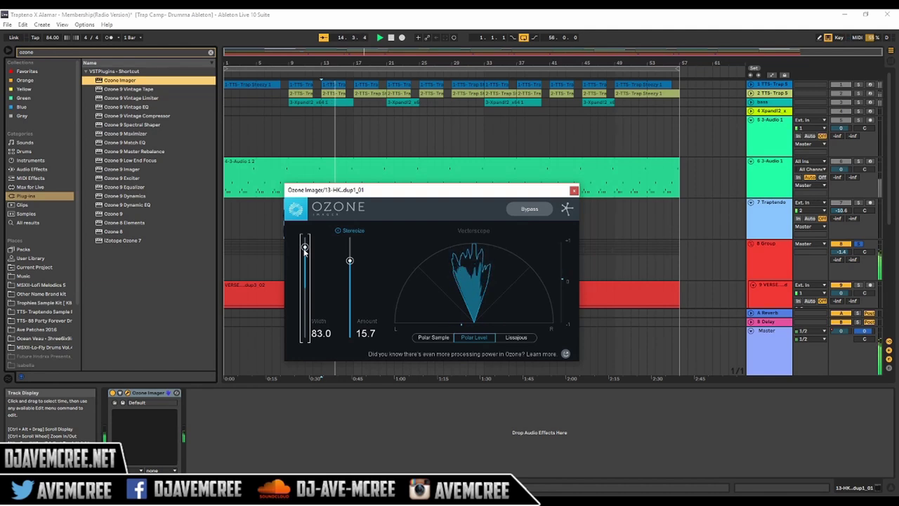
pyautogui.moveTo(349, 260); pyautogui.dragTo(351, 287)
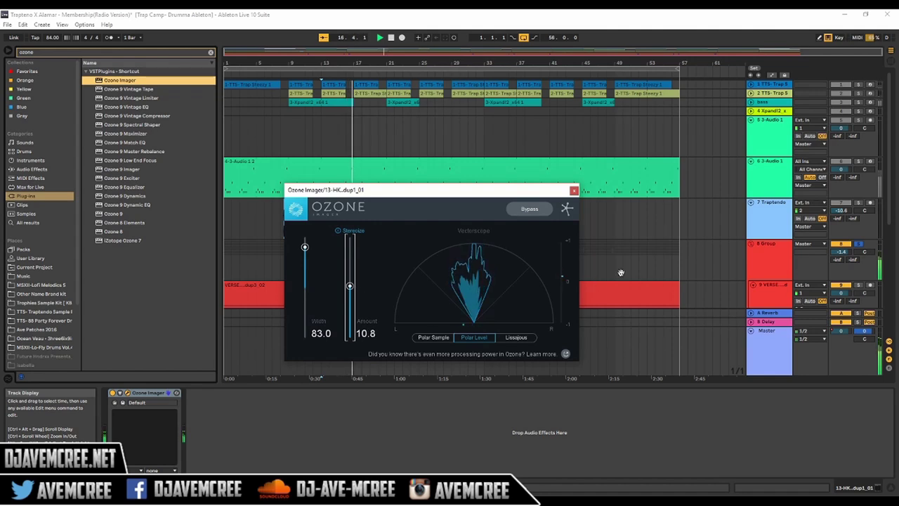
# - Unsolo the 8 Group and hide the Ozone Imager window of track 13
pyautogui.click(861, 245)
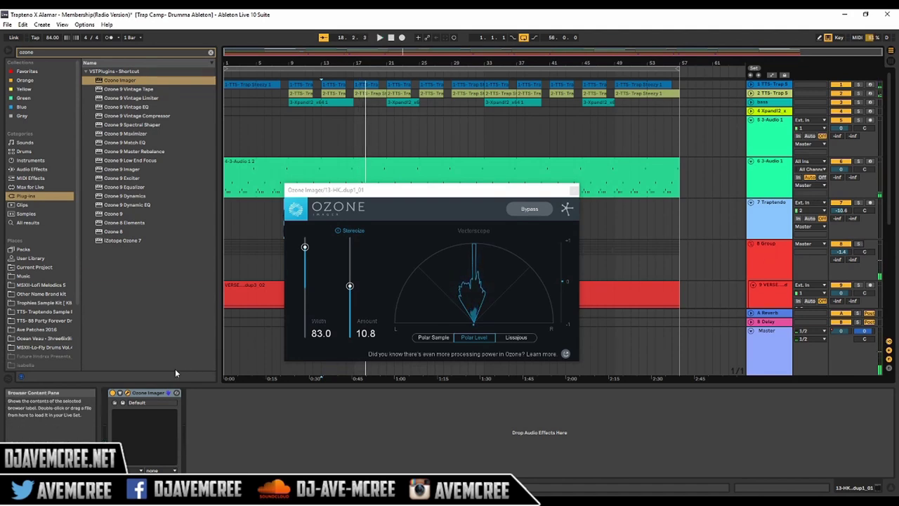
pyautogui.click(154, 395)
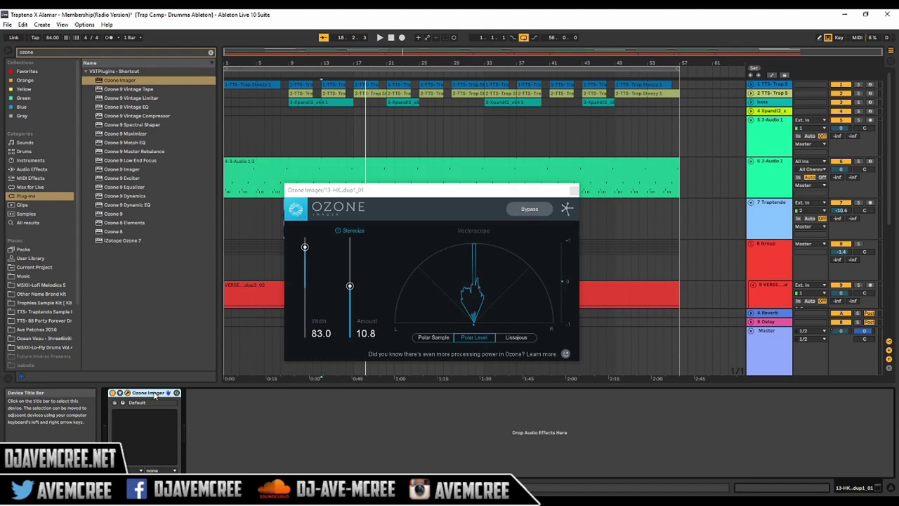
pyautogui.hotkey('ctrl', 'alt', 'p')
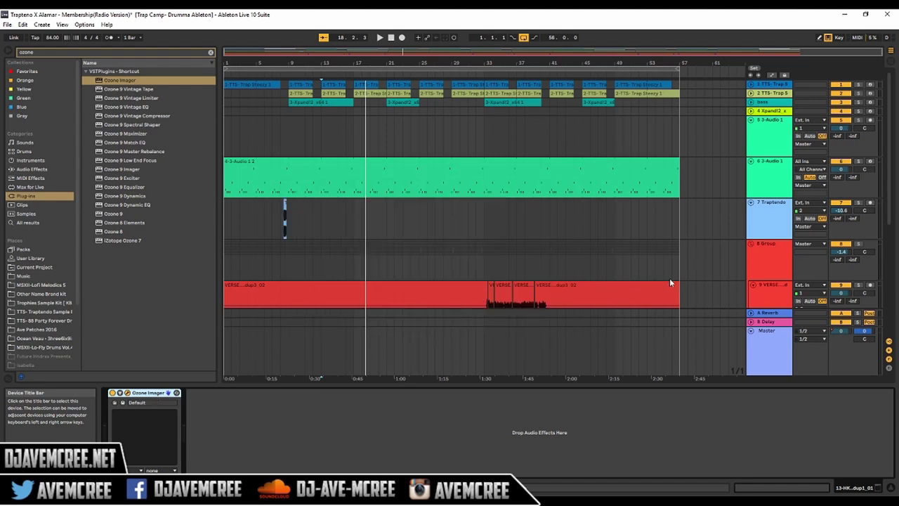
# - Add Ozone Imager to the 8 Group, set its width to 39.6 and turn on Stereoize
pyautogui.click(779, 254)
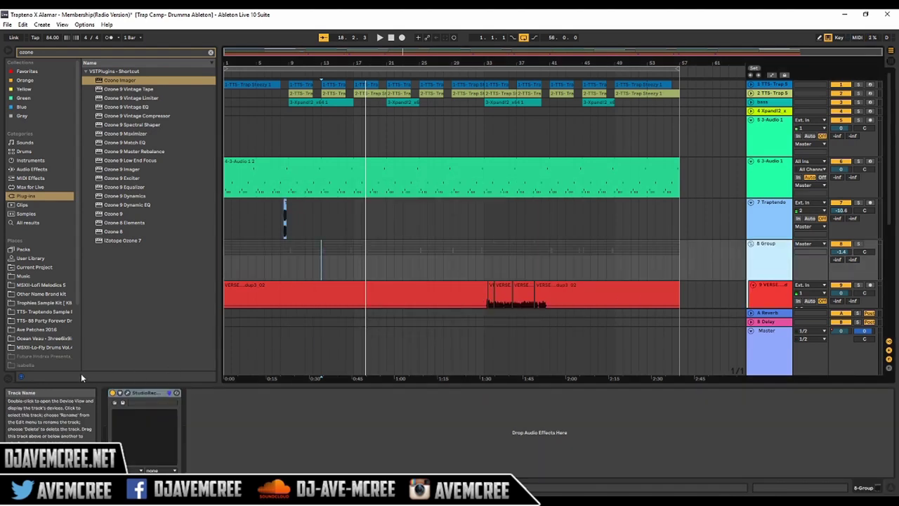
pyautogui.click(129, 82)
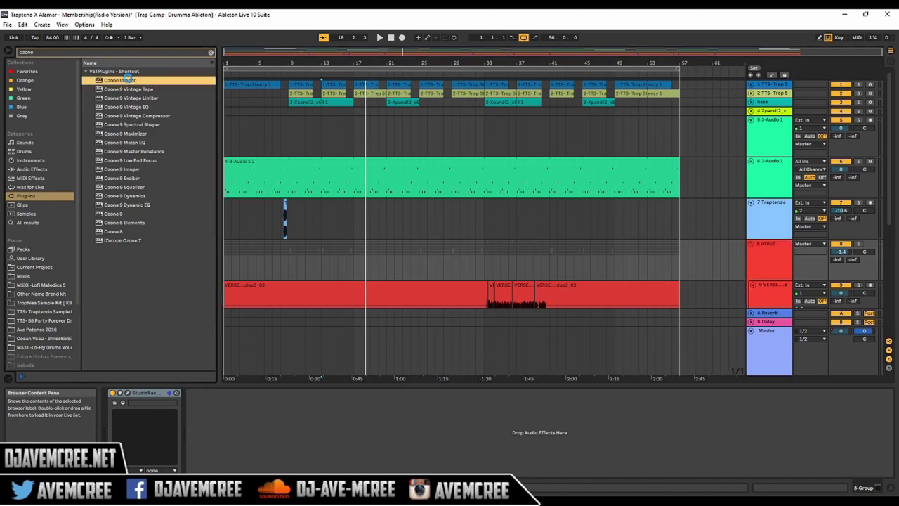
pyautogui.doubleClick(130, 80)
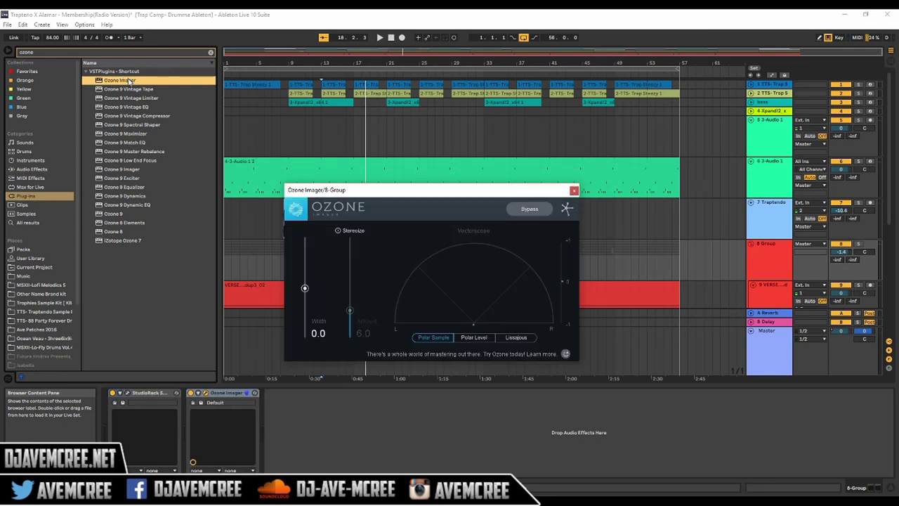
pyautogui.moveTo(304, 288); pyautogui.dragTo(305, 270)
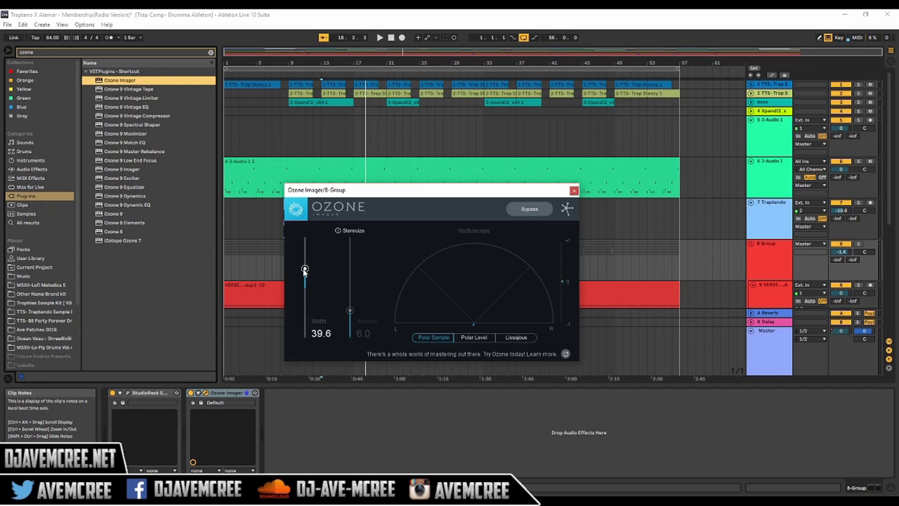
pyautogui.click(338, 232)
# - Play the hook, compare the 8 Group's sound with Ozone Imager active and bypassed, and close the plug-in window
pyautogui.press('space')
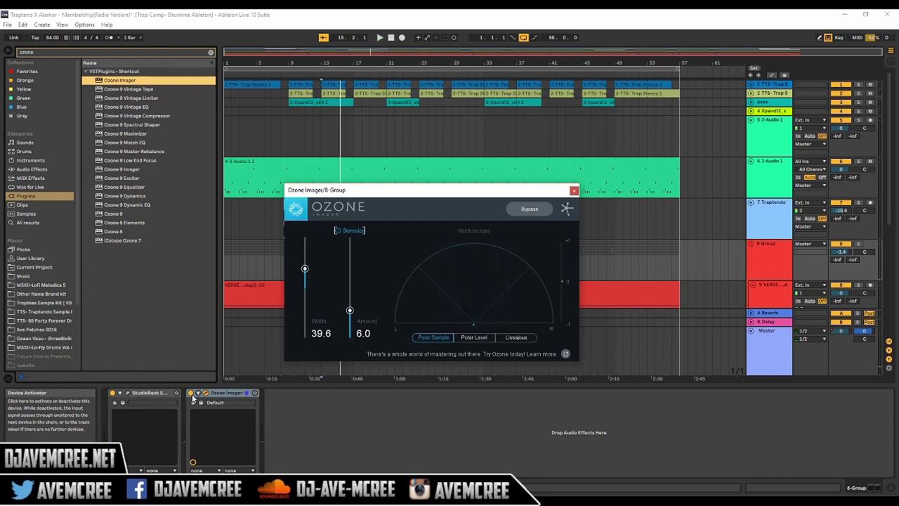
pyautogui.click(192, 395)
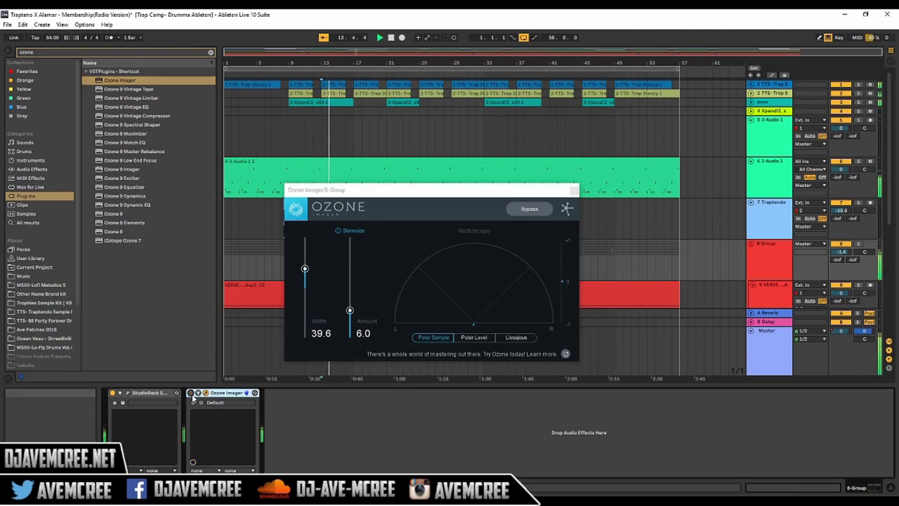
pyautogui.click(192, 394)
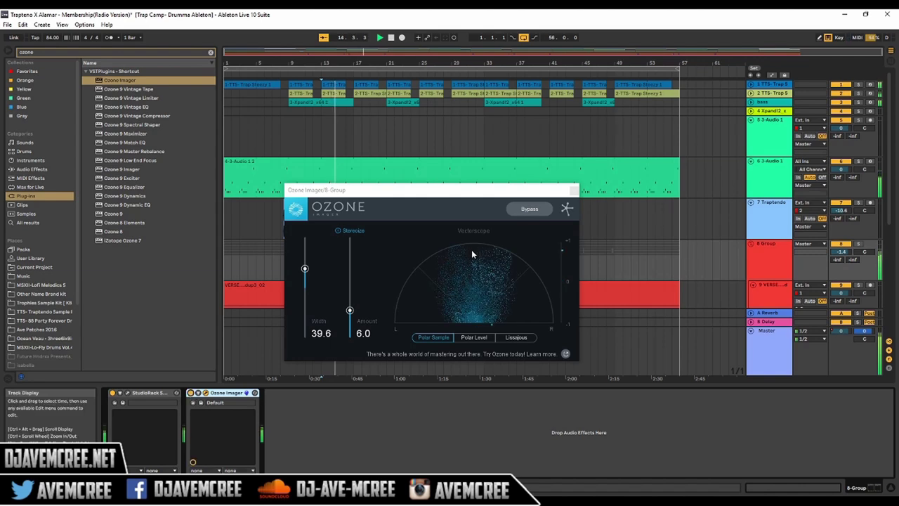
pyautogui.click(529, 209)
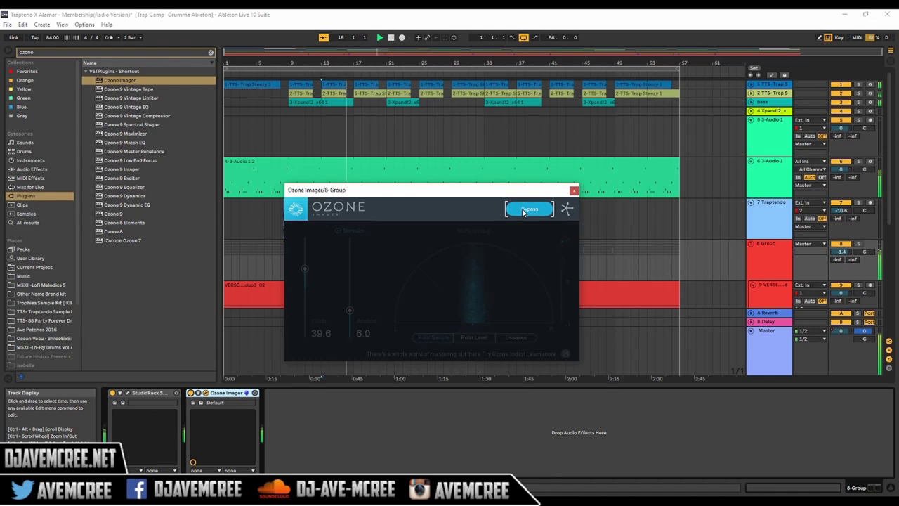
pyautogui.click(528, 210)
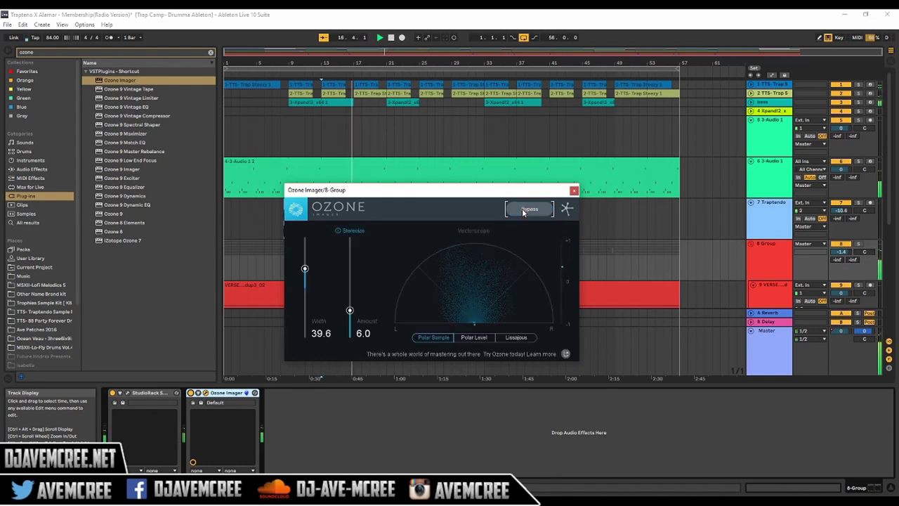
pyautogui.click(529, 209)
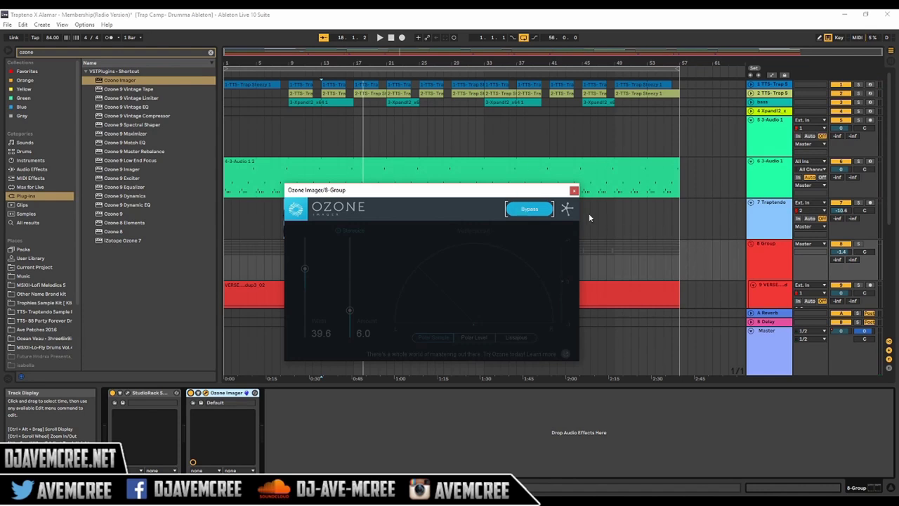
pyautogui.click(574, 191)
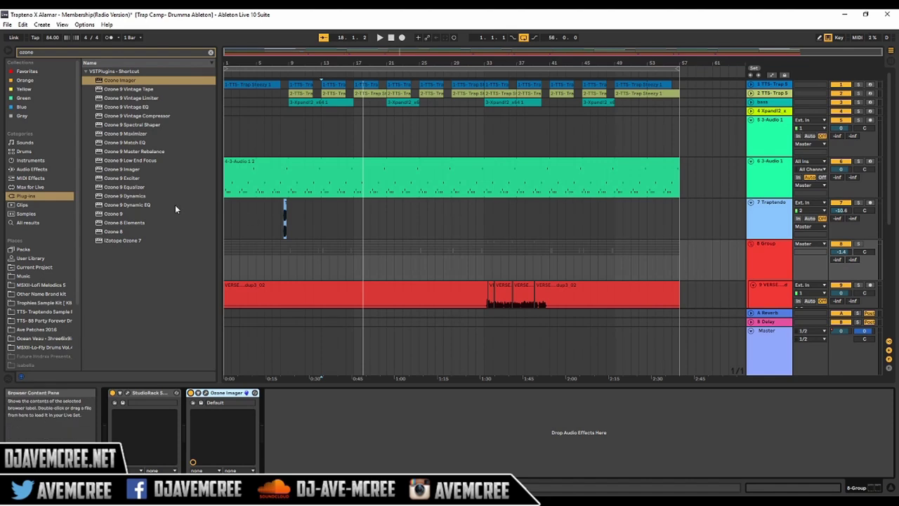
# - Replace the 8 Group's Ozone Imager with Ozone 9 Imager and move its window clear of the track controls
pyautogui.click(138, 169)
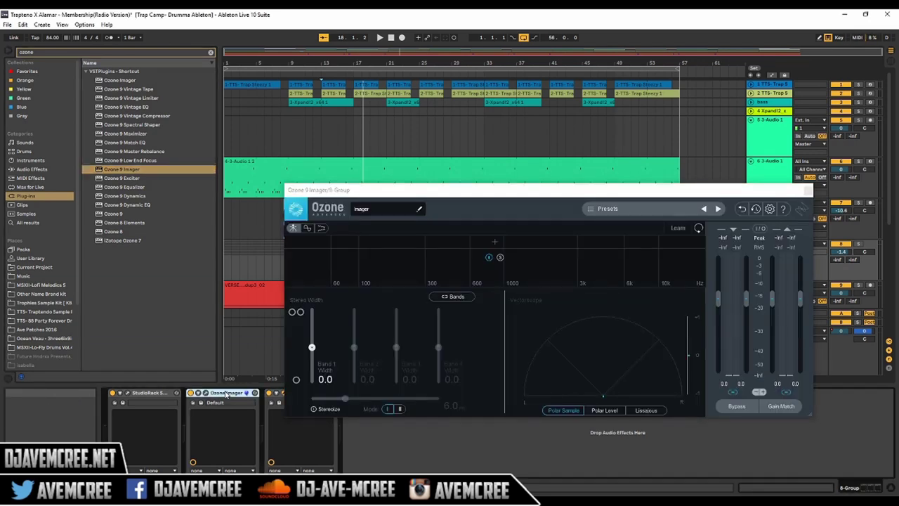
pyautogui.hotkey('ctrl', 'z')
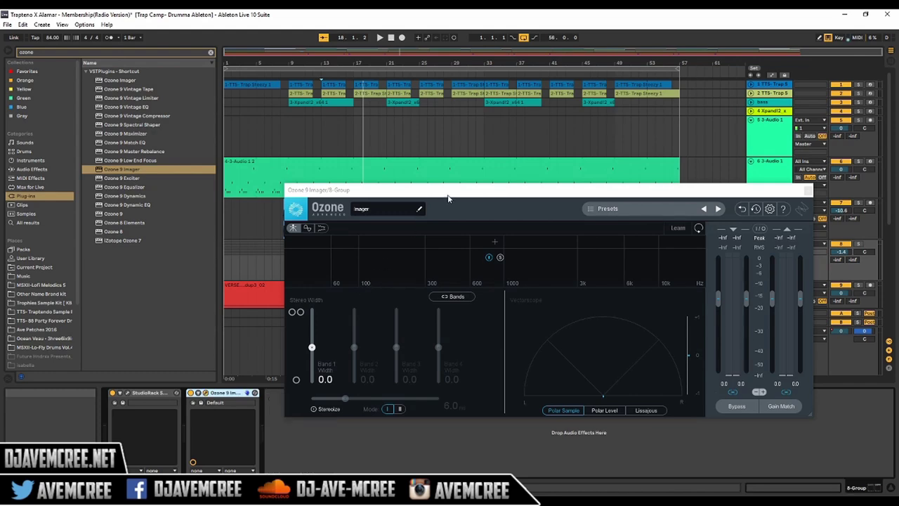
pyautogui.moveTo(457, 194); pyautogui.dragTo(365, 156)
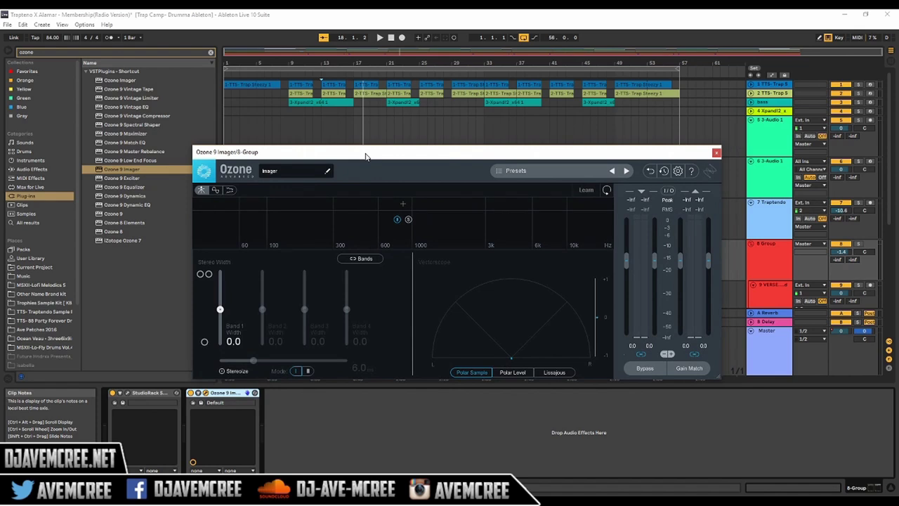
# - Turn on Stereoize in Ozone 9 Imager and set its amount to 7.5 ms while playing the hook
pyautogui.press('space')
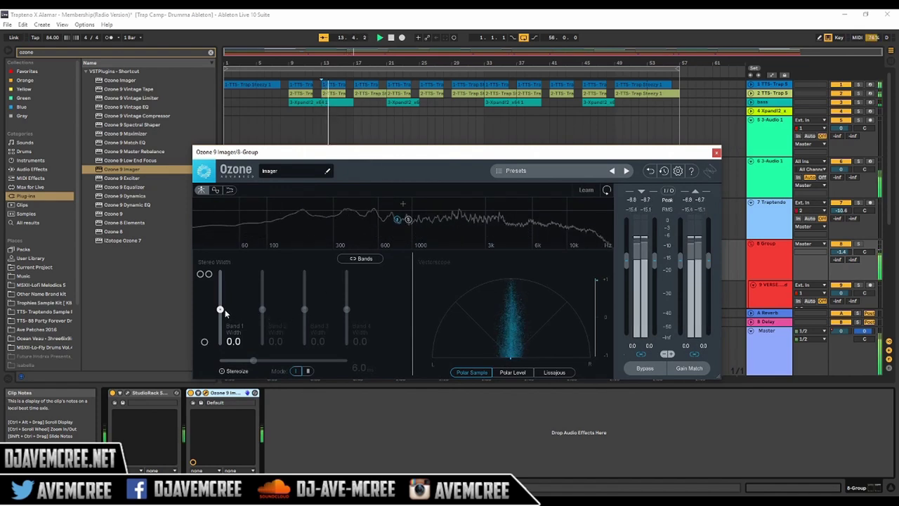
pyautogui.click(222, 370)
pyautogui.press('space')
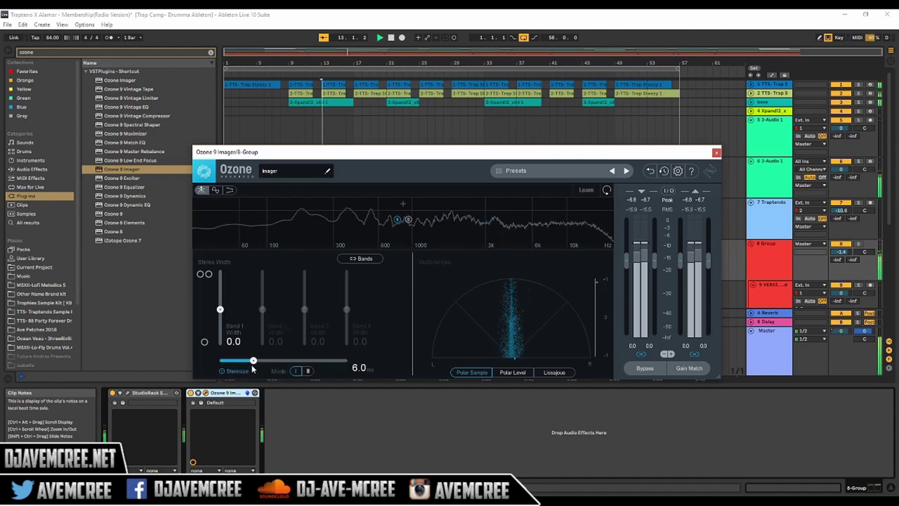
pyautogui.moveTo(254, 361); pyautogui.dragTo(263, 361)
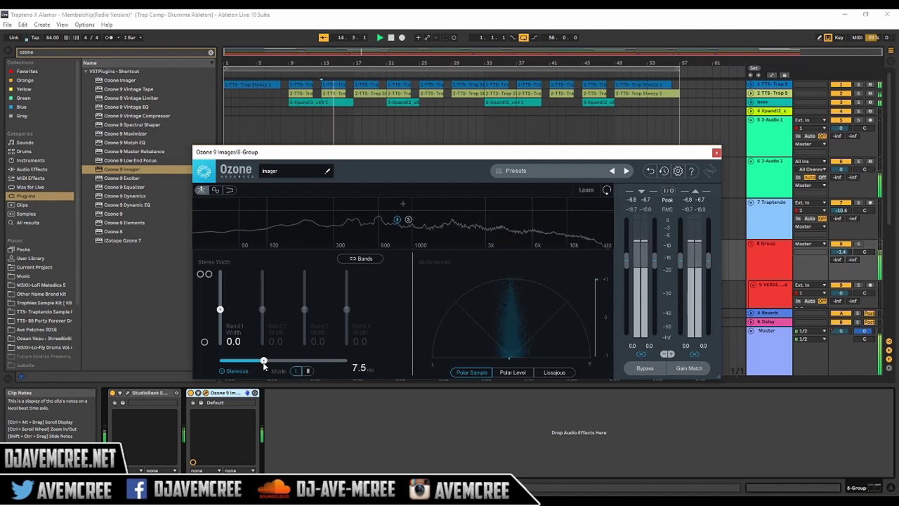
pyautogui.press('space')
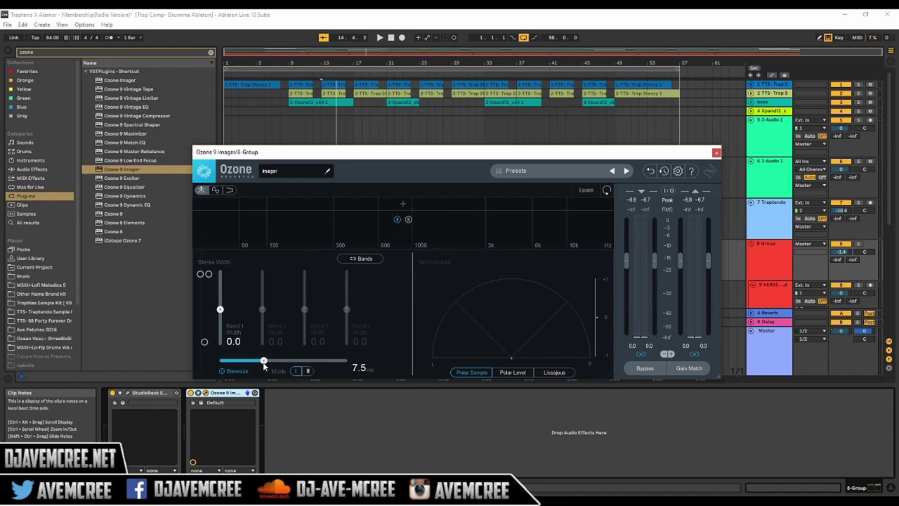
# - Split Ozone 9 Imager's spectrum into four bands, with the highest crossover at about 903 Hz
pyautogui.click(405, 205)
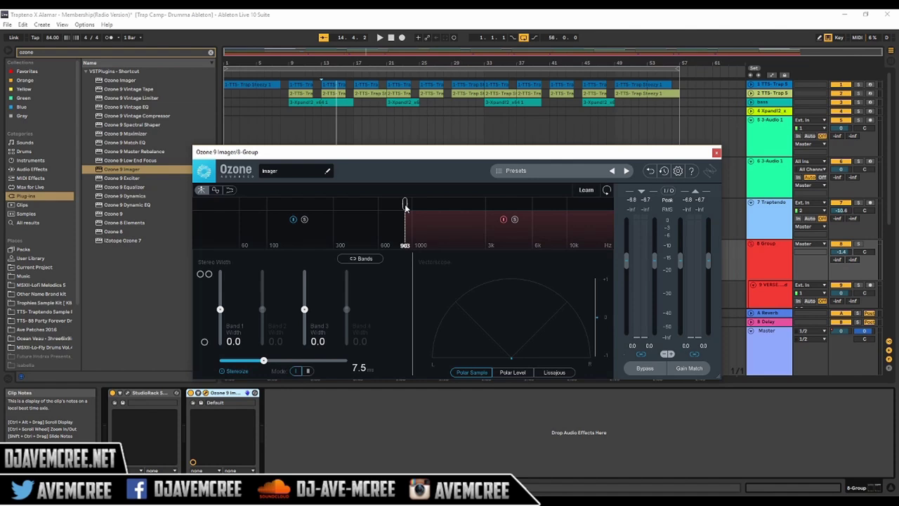
pyautogui.click(322, 205)
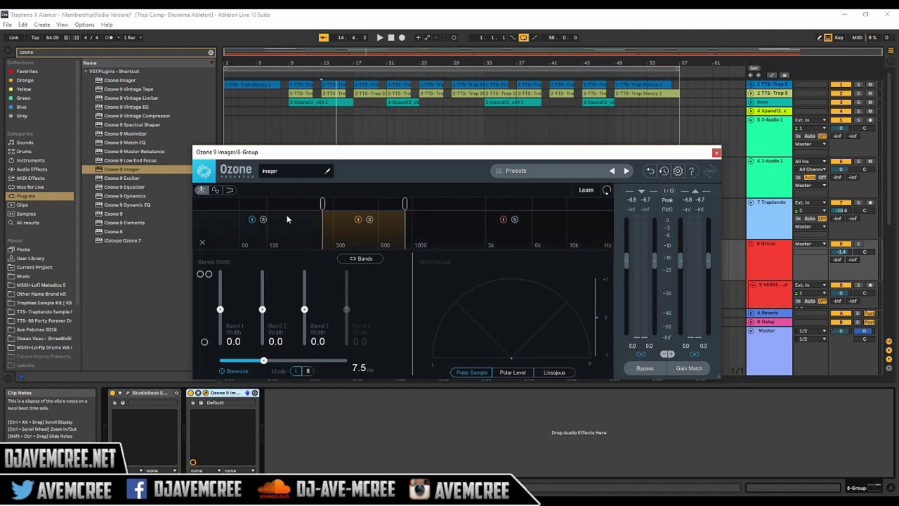
pyautogui.click(262, 204)
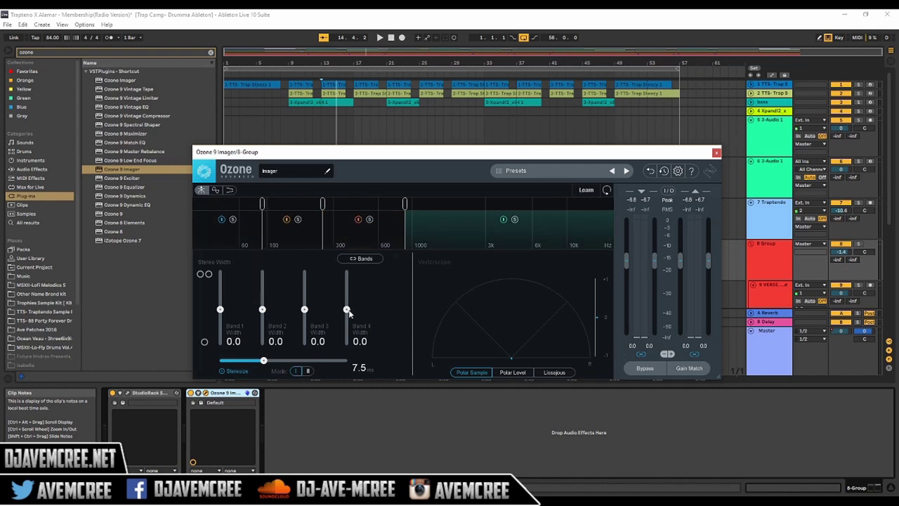
# - Set Ozone 9 Imager's Band 4 width to 46.8 during playback and audition the 8 Group
pyautogui.moveTo(347, 311); pyautogui.dragTo(347, 302)
pyautogui.press('space')
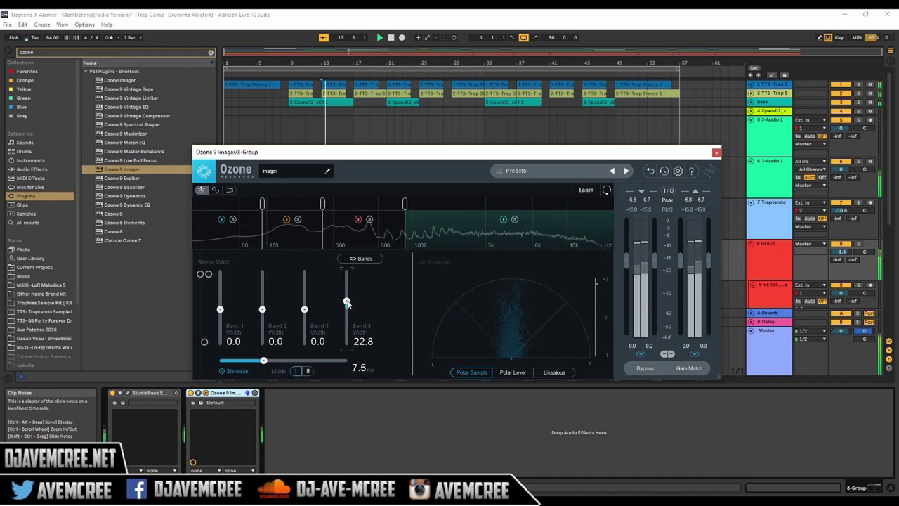
pyautogui.moveTo(347, 301); pyautogui.dragTo(346, 294)
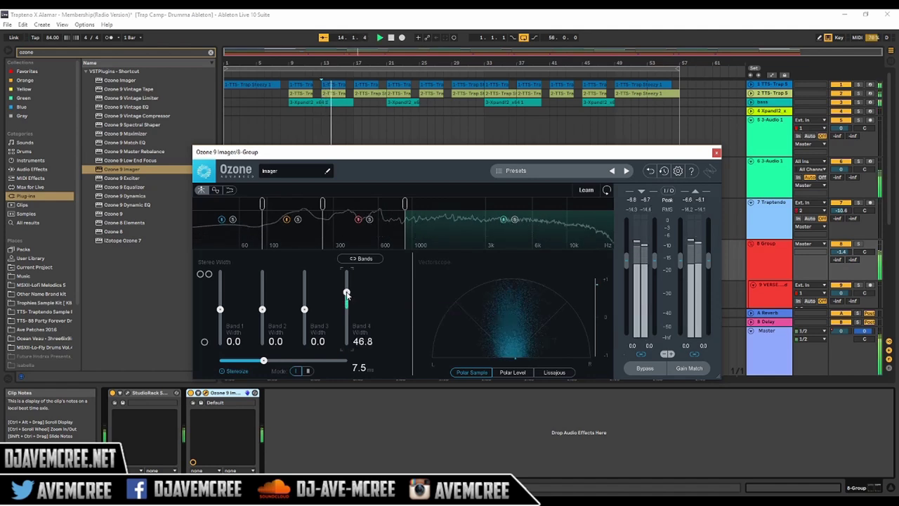
pyautogui.press('space')
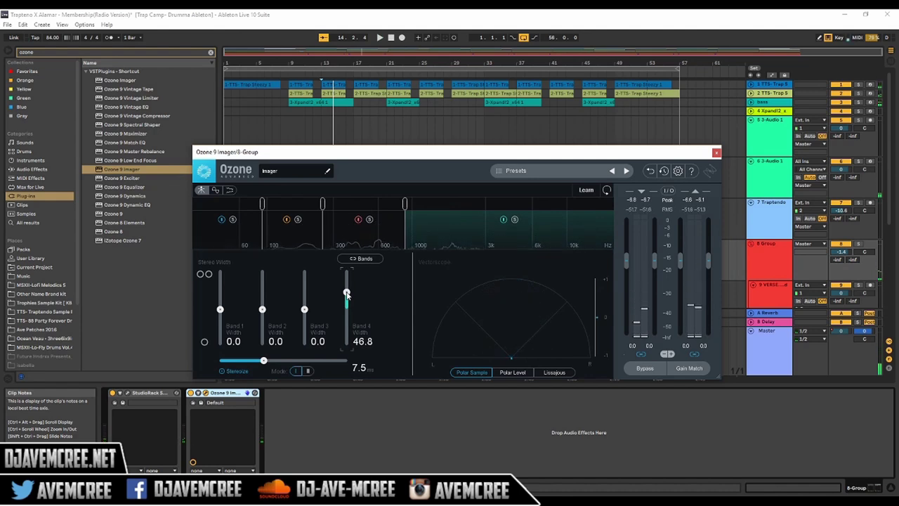
pyautogui.press('space')
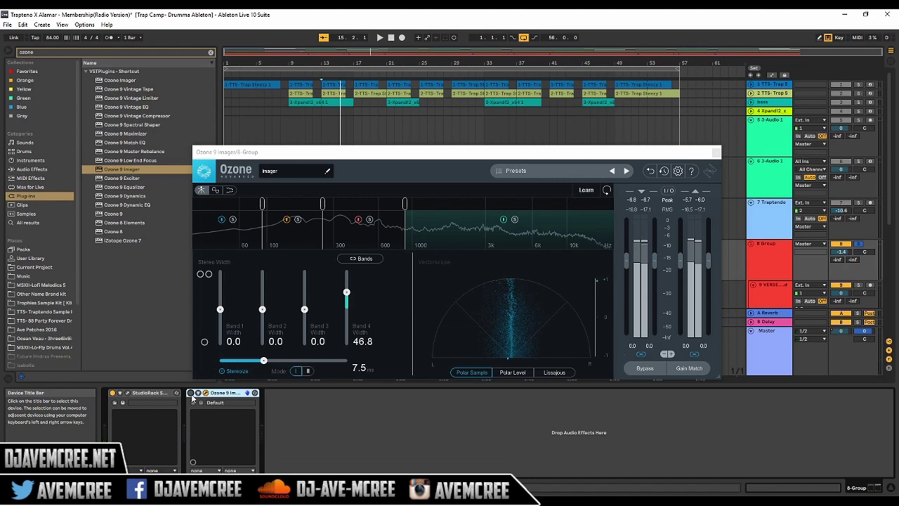
# - Delete Ozone 9 Imager from the 8 Group and replace S1 Imager in its StudioRack with the dynamics plug-in IMPusher
pyautogui.press('Delete')
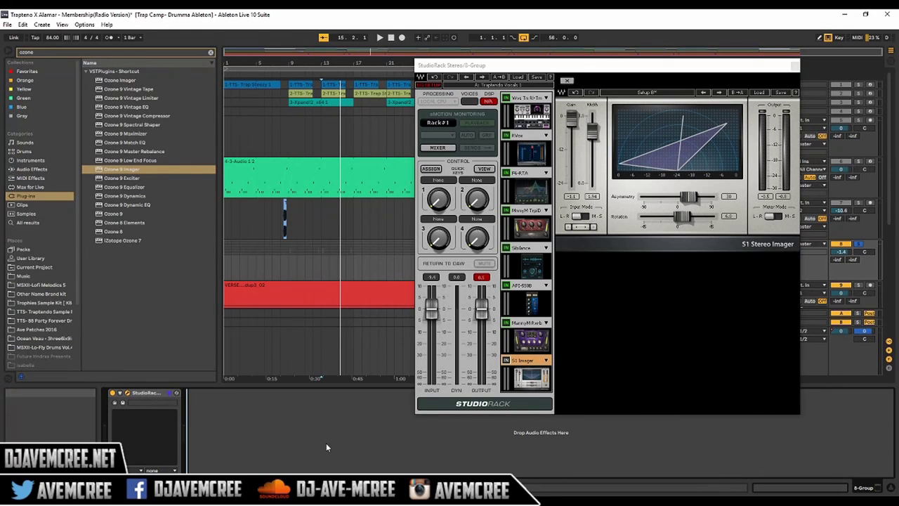
pyautogui.click(546, 361)
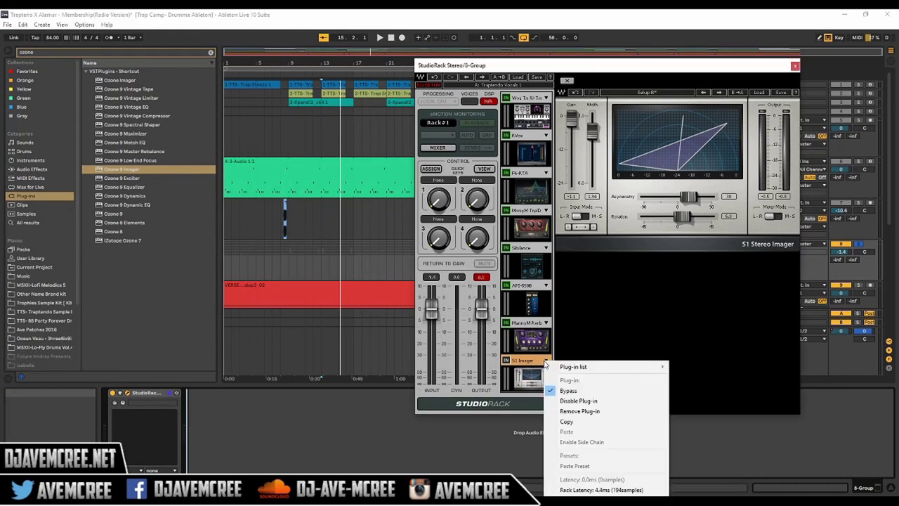
pyautogui.moveTo(559, 368)
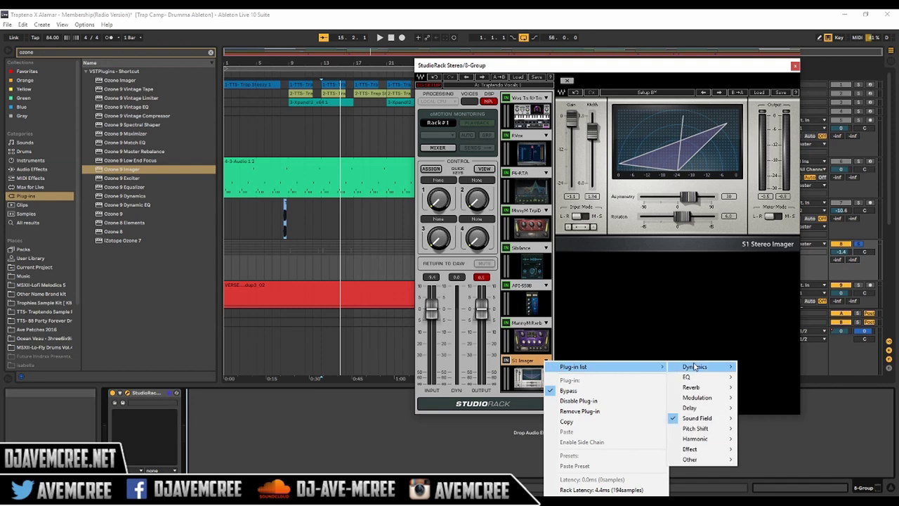
pyautogui.moveTo(694, 367)
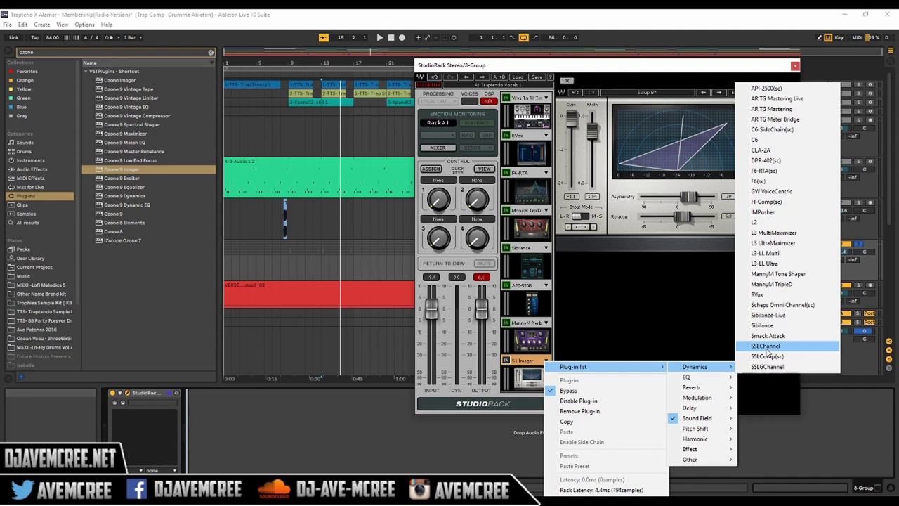
pyautogui.click(770, 213)
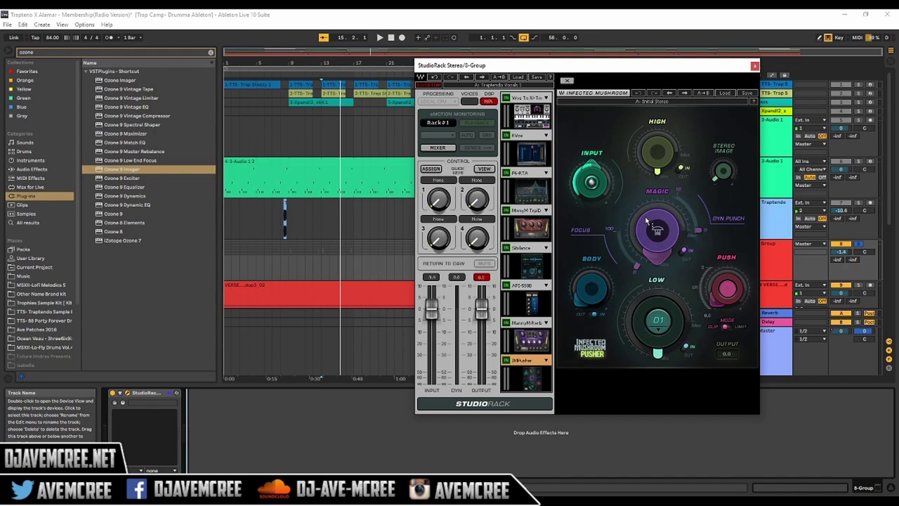
# - During playback, raise IMPusher's Stereo Image and set its Focus to about 75 and Magic to about 68
pyautogui.moveTo(669, 216)
pyautogui.press('space')
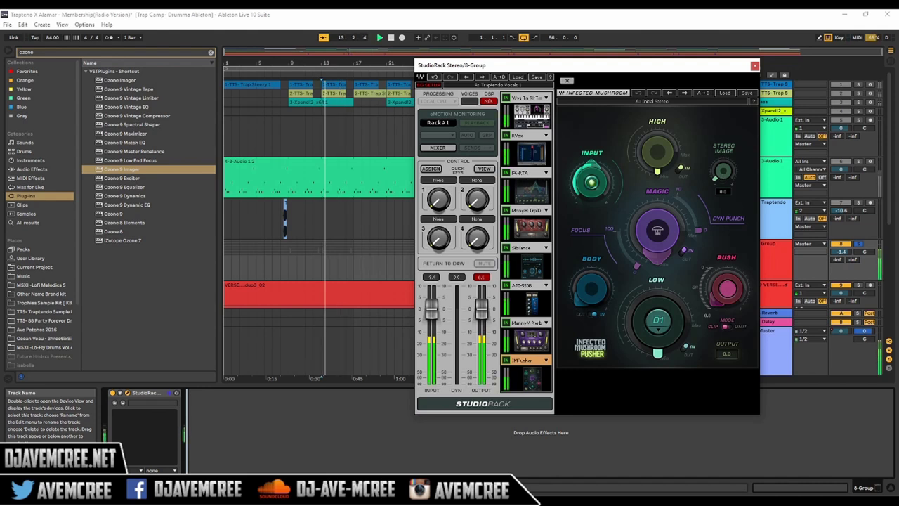
pyautogui.moveTo(722, 170); pyautogui.dragTo(724, 179)
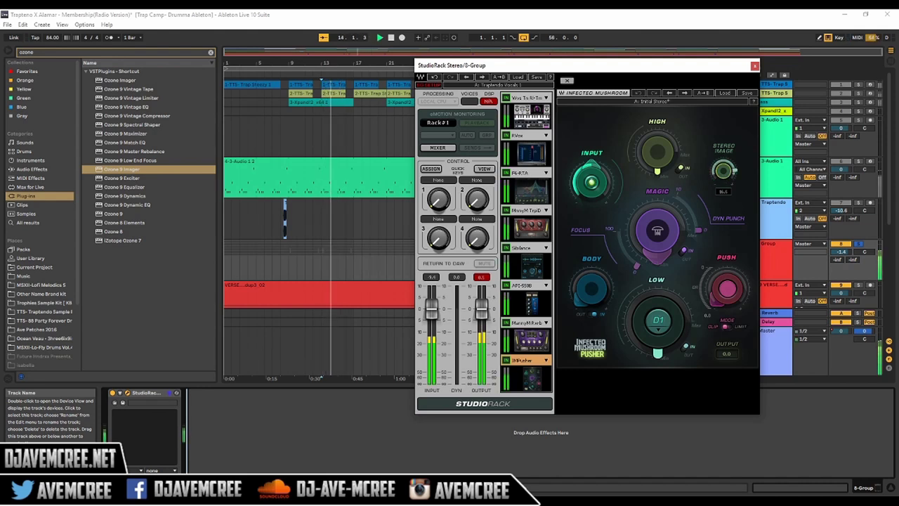
pyautogui.moveTo(657, 232)
pyautogui.mouseDown()
pyautogui.moveTo(657, 209)
pyautogui.moveTo(652, 238)
pyautogui.mouseUp()
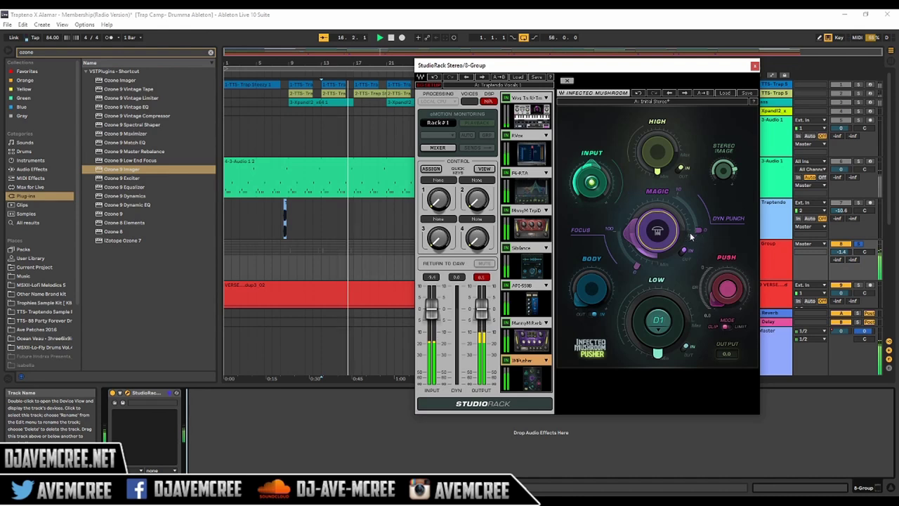
pyautogui.moveTo(643, 264); pyautogui.dragTo(644, 246)
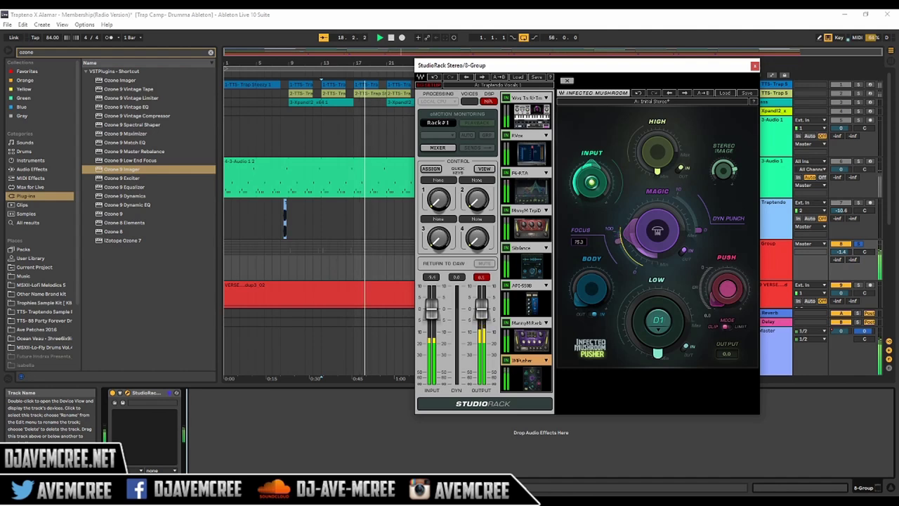
pyautogui.moveTo(642, 243); pyautogui.dragTo(642, 257)
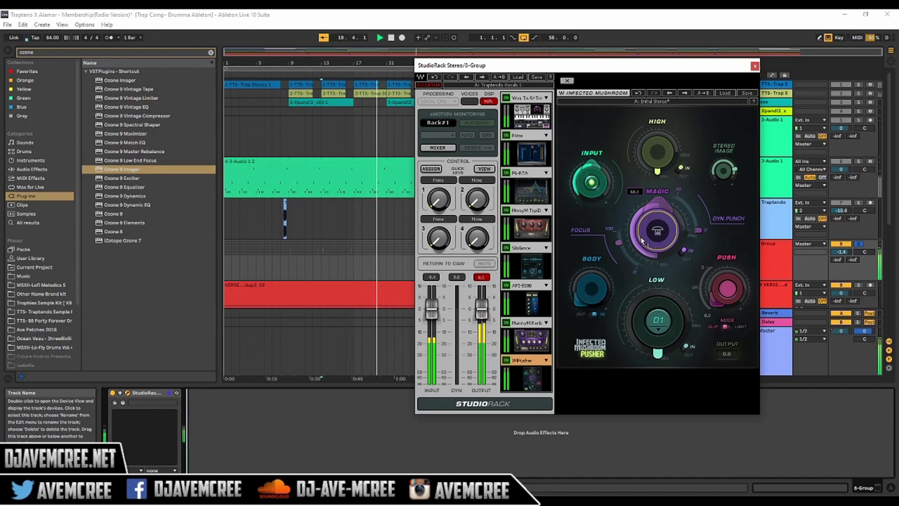
# - Play the mix and switch IMPusher from the A: Initial Stereo setup to Setup B to compare the vocals
pyautogui.moveTo(726, 179)
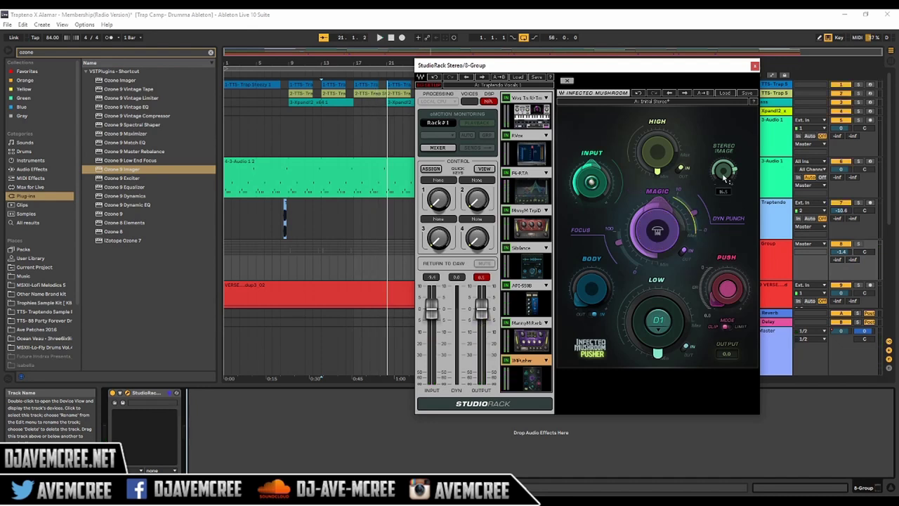
pyautogui.press('space')
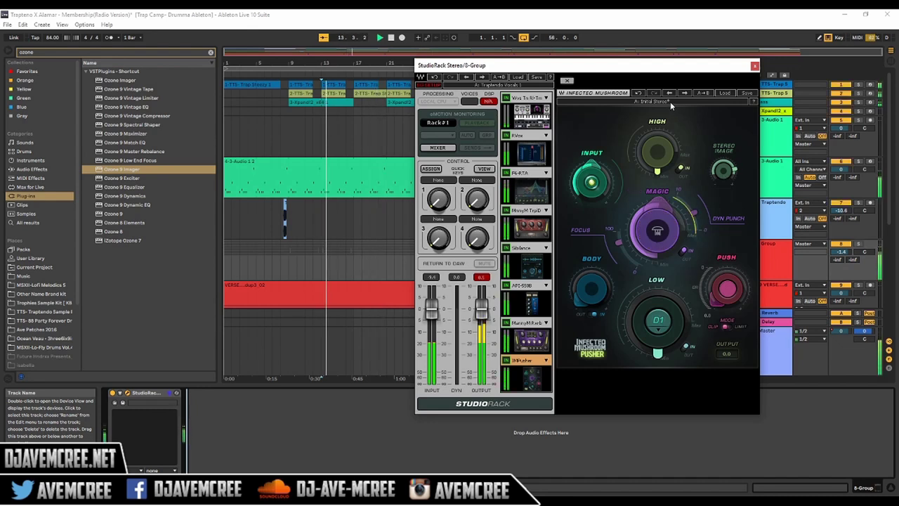
pyautogui.click(670, 101)
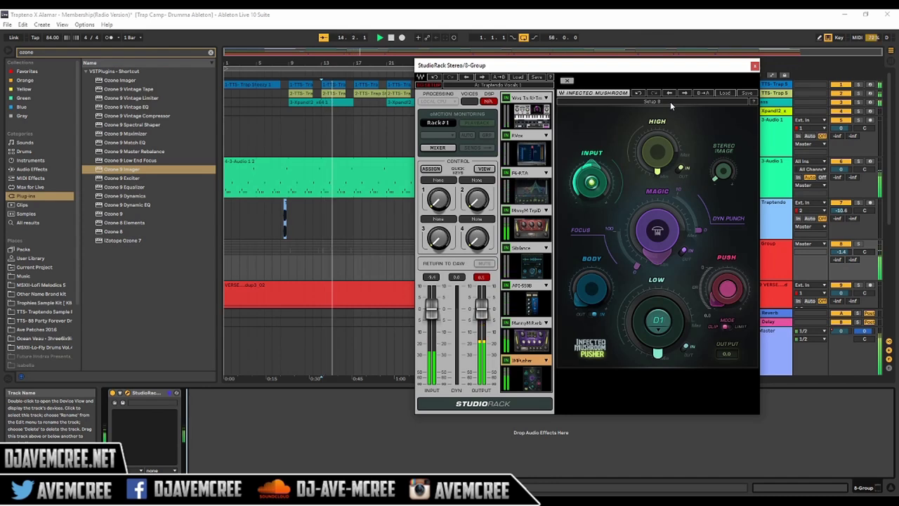
pyautogui.press('space')
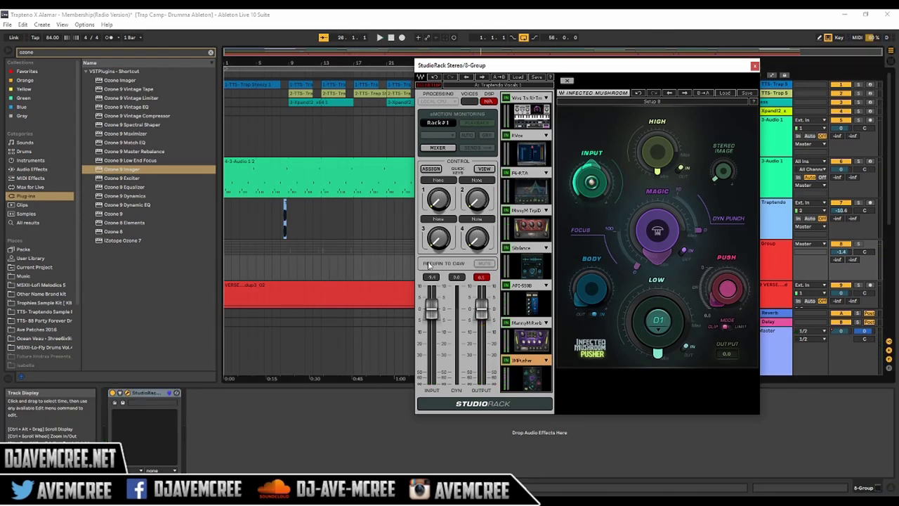
pyautogui.press('space')
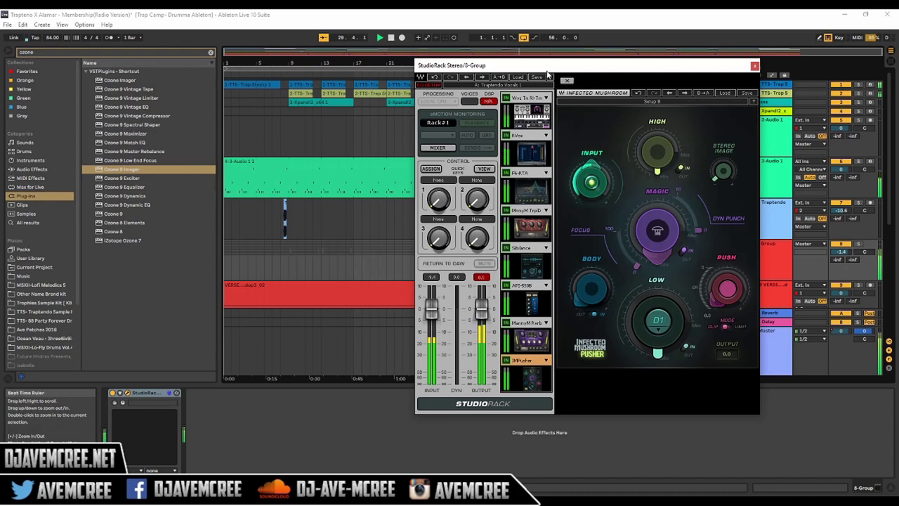
pyautogui.press('space')
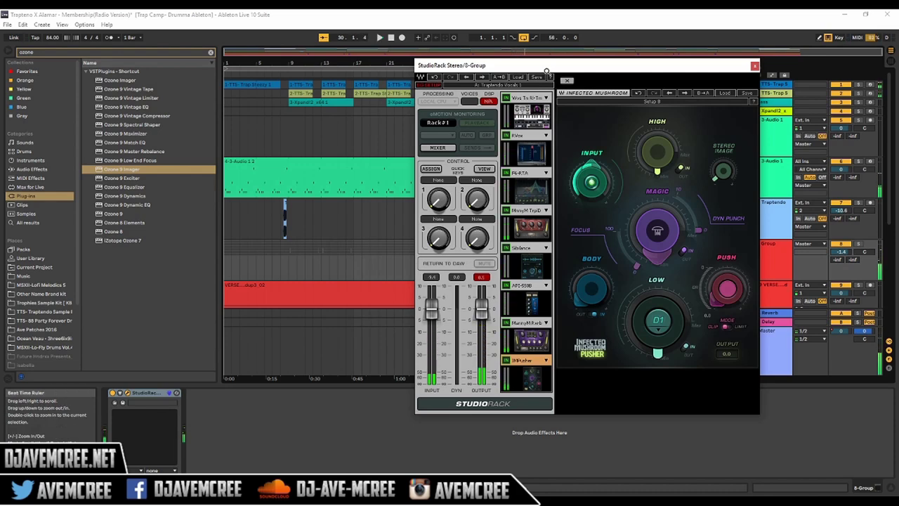
# - Move the StudioRack window clear of the vocal clips and start playback from bar 18
pyautogui.moveTo(563, 64); pyautogui.dragTo(242, 81)
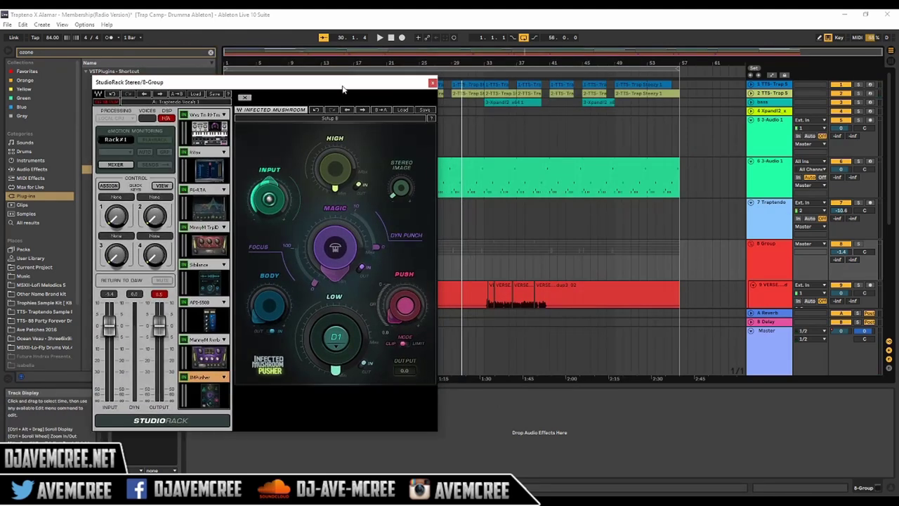
pyautogui.moveTo(353, 89); pyautogui.dragTo(765, 117)
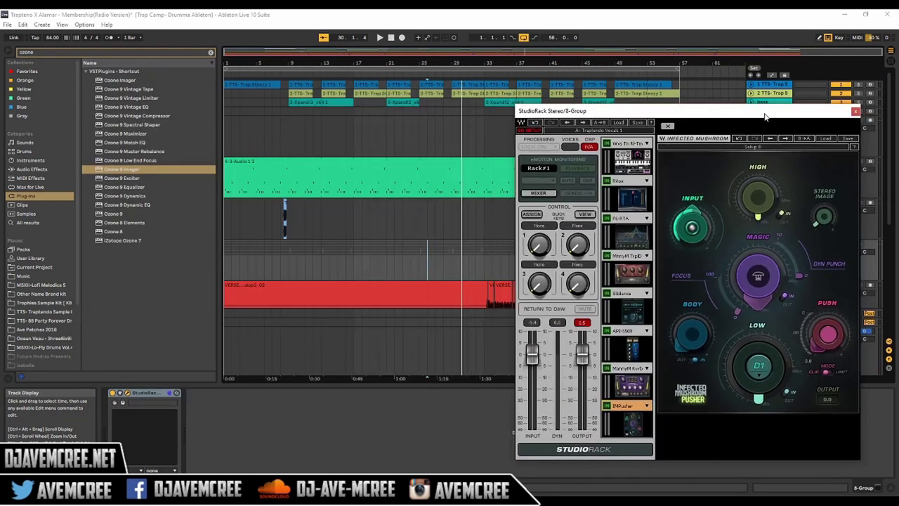
pyautogui.scroll(-5, 378, 247)
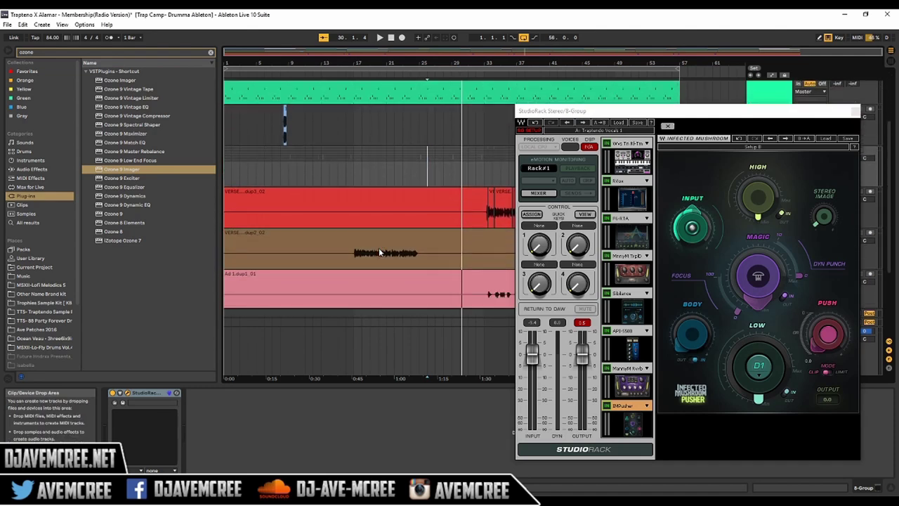
pyautogui.click(359, 165)
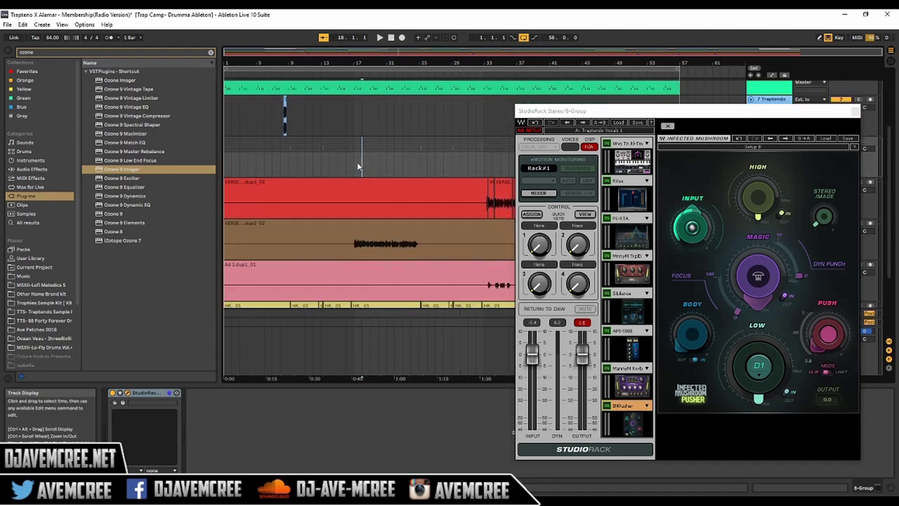
pyautogui.press('space')
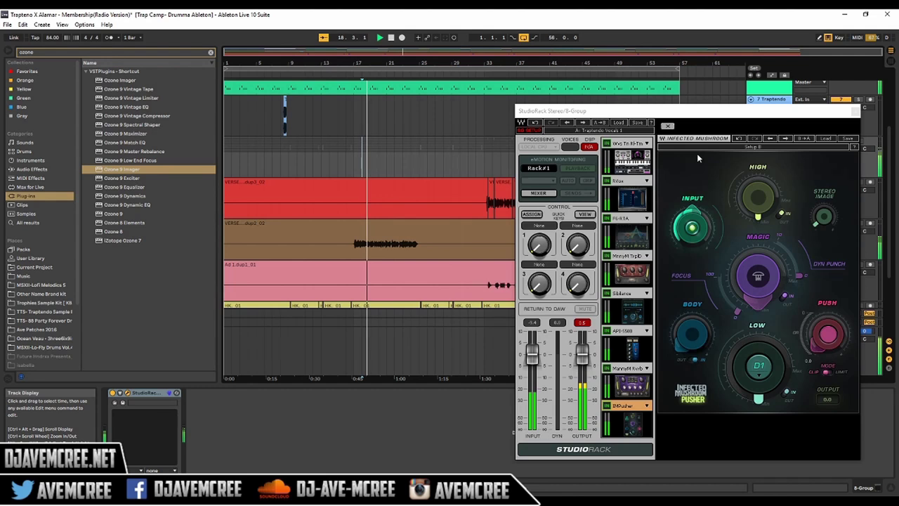
# - Switch IMPusher back to the A: Initial Stereo setup, lower its Magic and fine-tune its Stereo Image
pyautogui.click(734, 147)
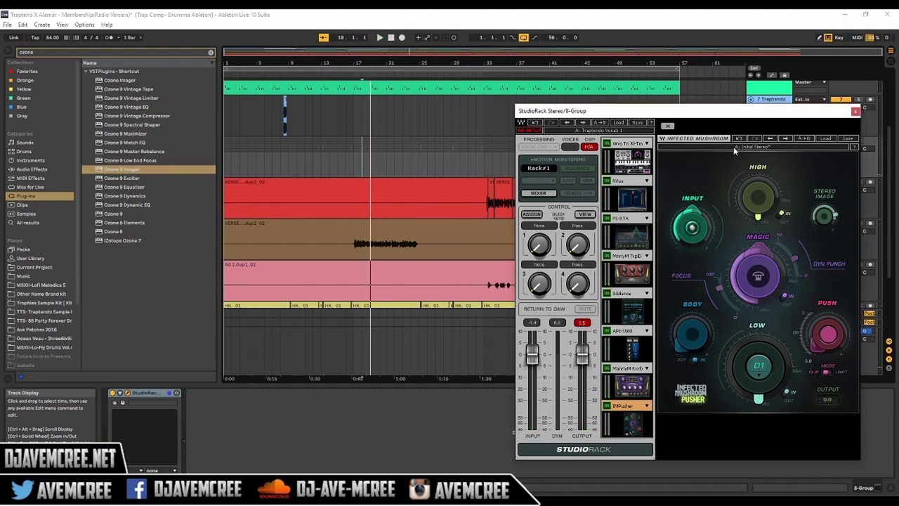
pyautogui.press('space')
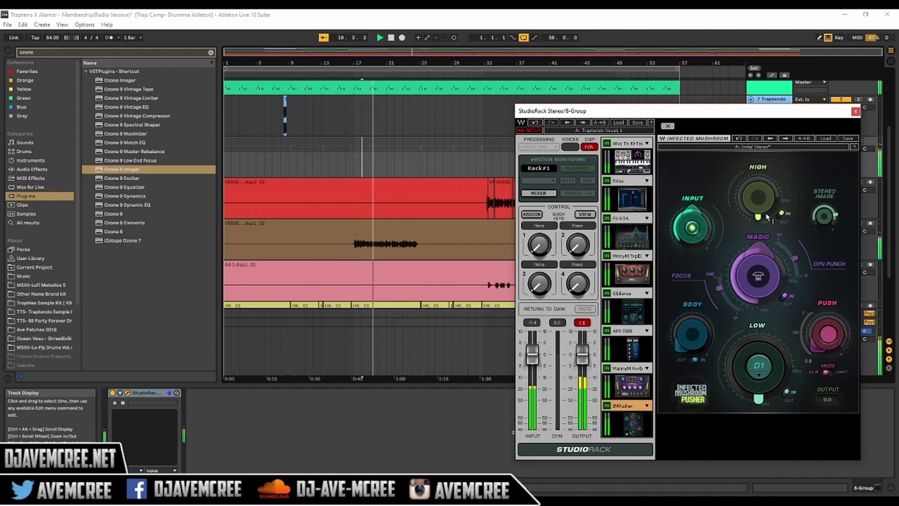
pyautogui.moveTo(751, 273); pyautogui.dragTo(750, 291)
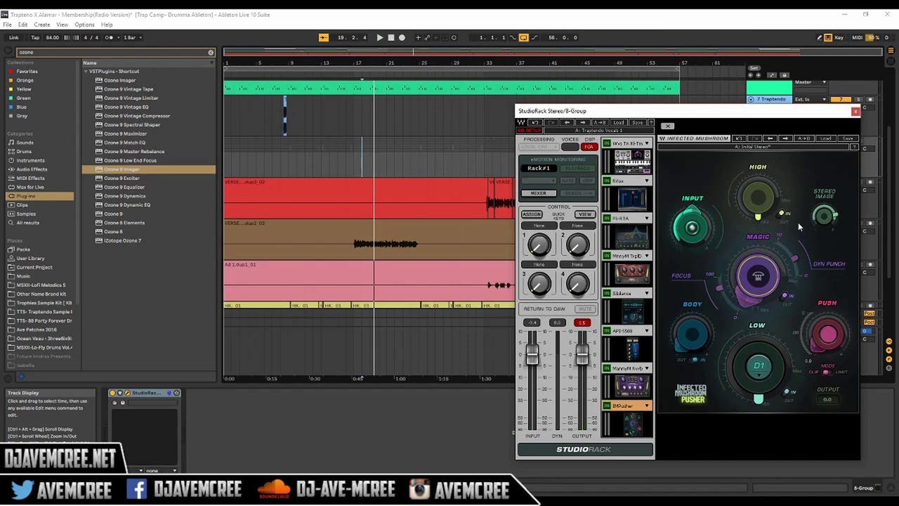
pyautogui.moveTo(824, 220); pyautogui.dragTo(823, 222)
# - Play the vocals from bar 18 and compare IMPusher's A: Initial Stereo setup with Setup B repeatedly, finishing on A
pyautogui.press('space')
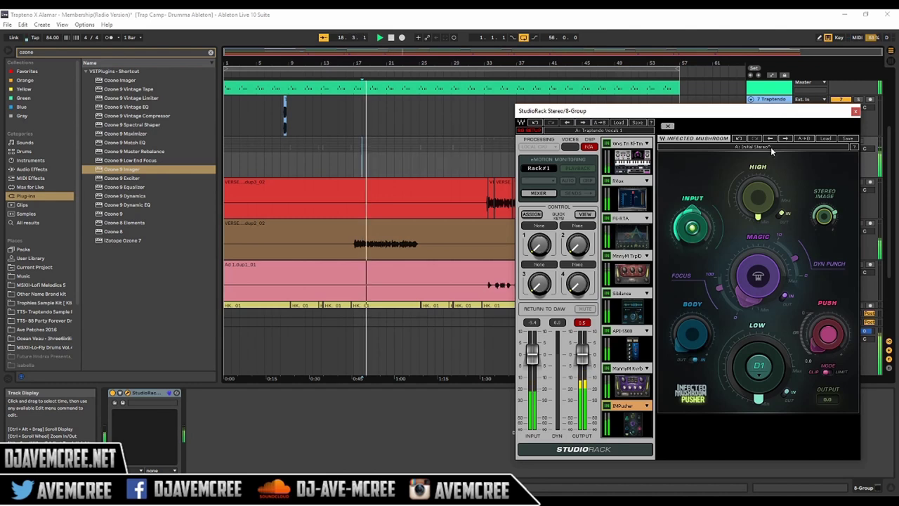
pyautogui.click(771, 147)
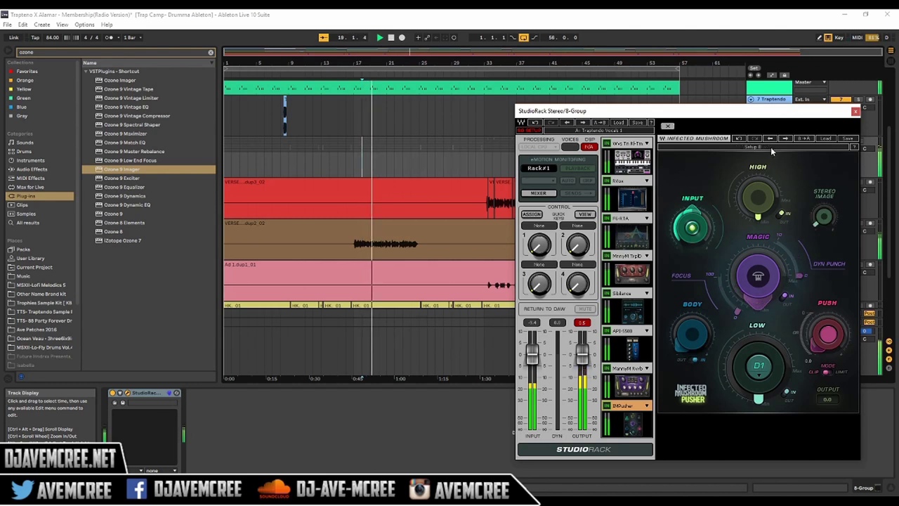
pyautogui.click(770, 149)
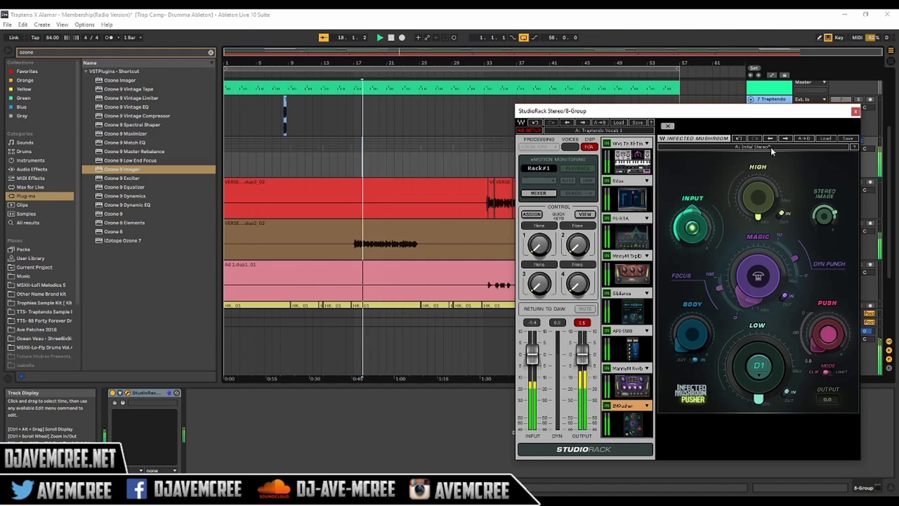
pyautogui.click(771, 147)
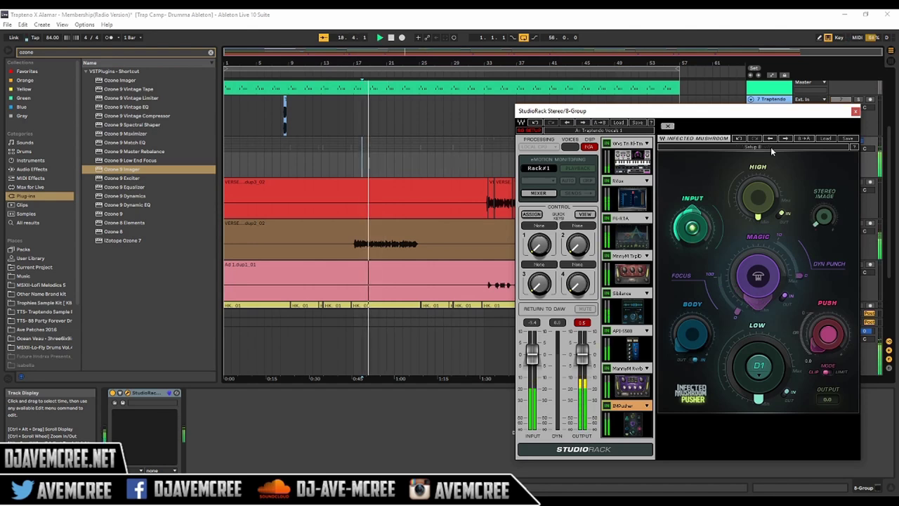
pyautogui.click(770, 147)
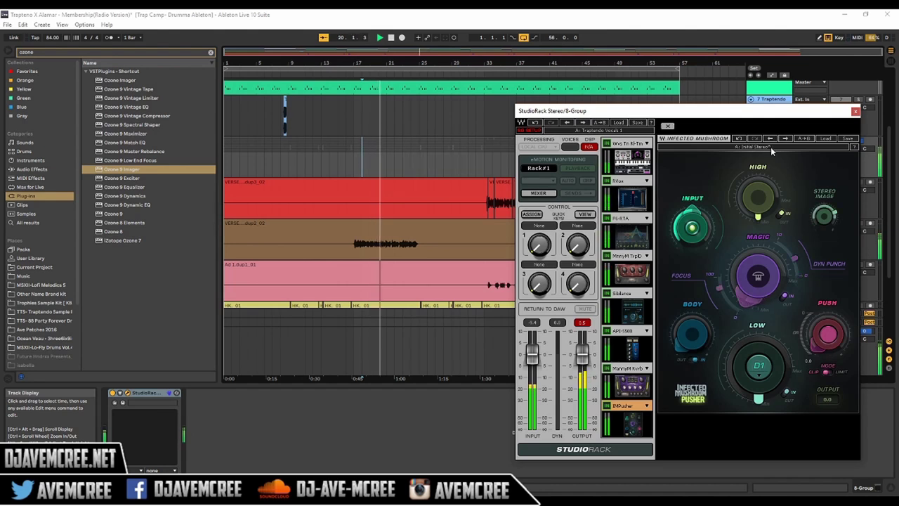